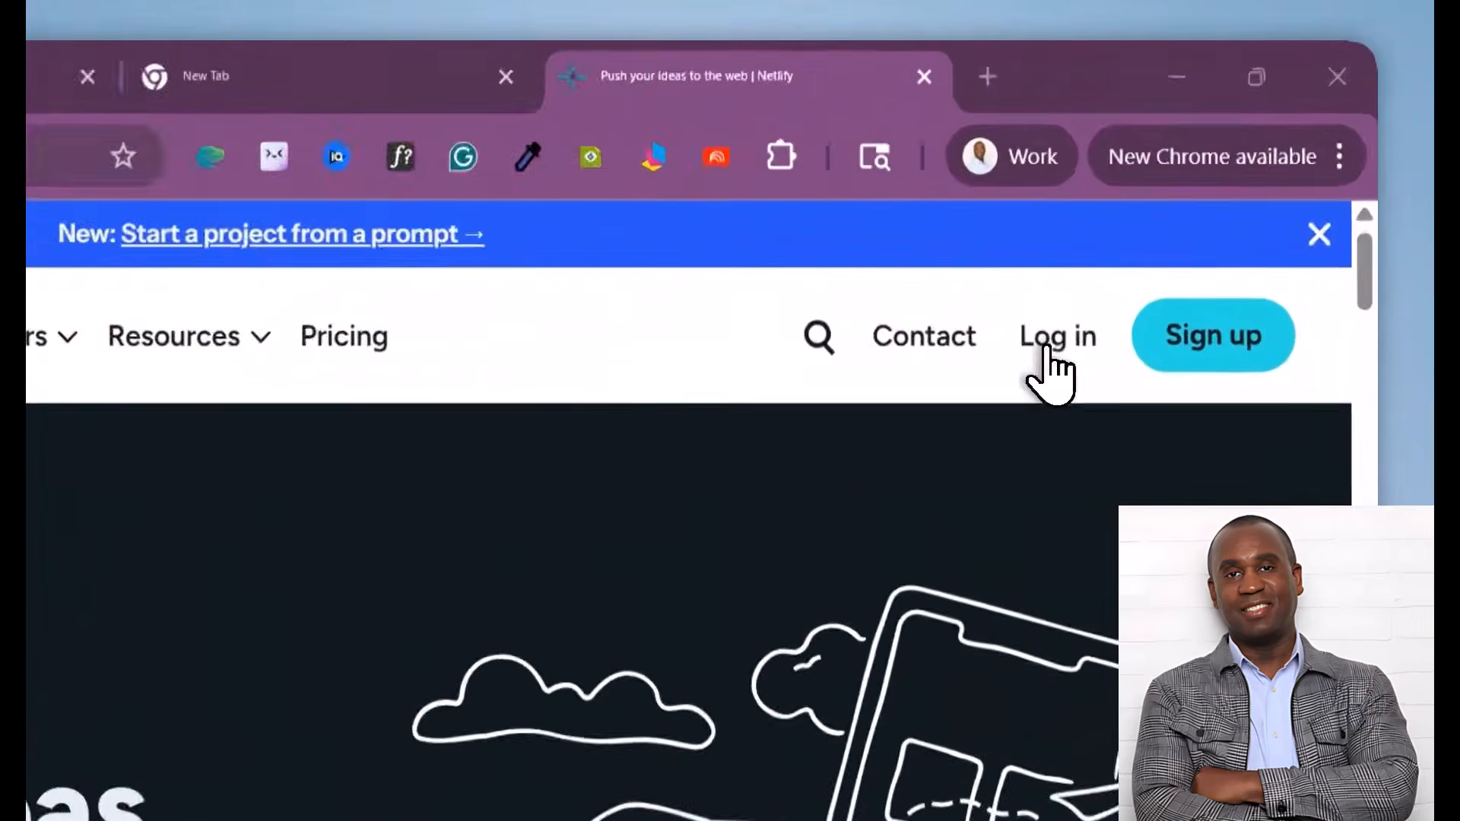
Step: Log in to the Netlify account and start adding a new project
{"action": "left_click", "coordinate": [1177, 232]}
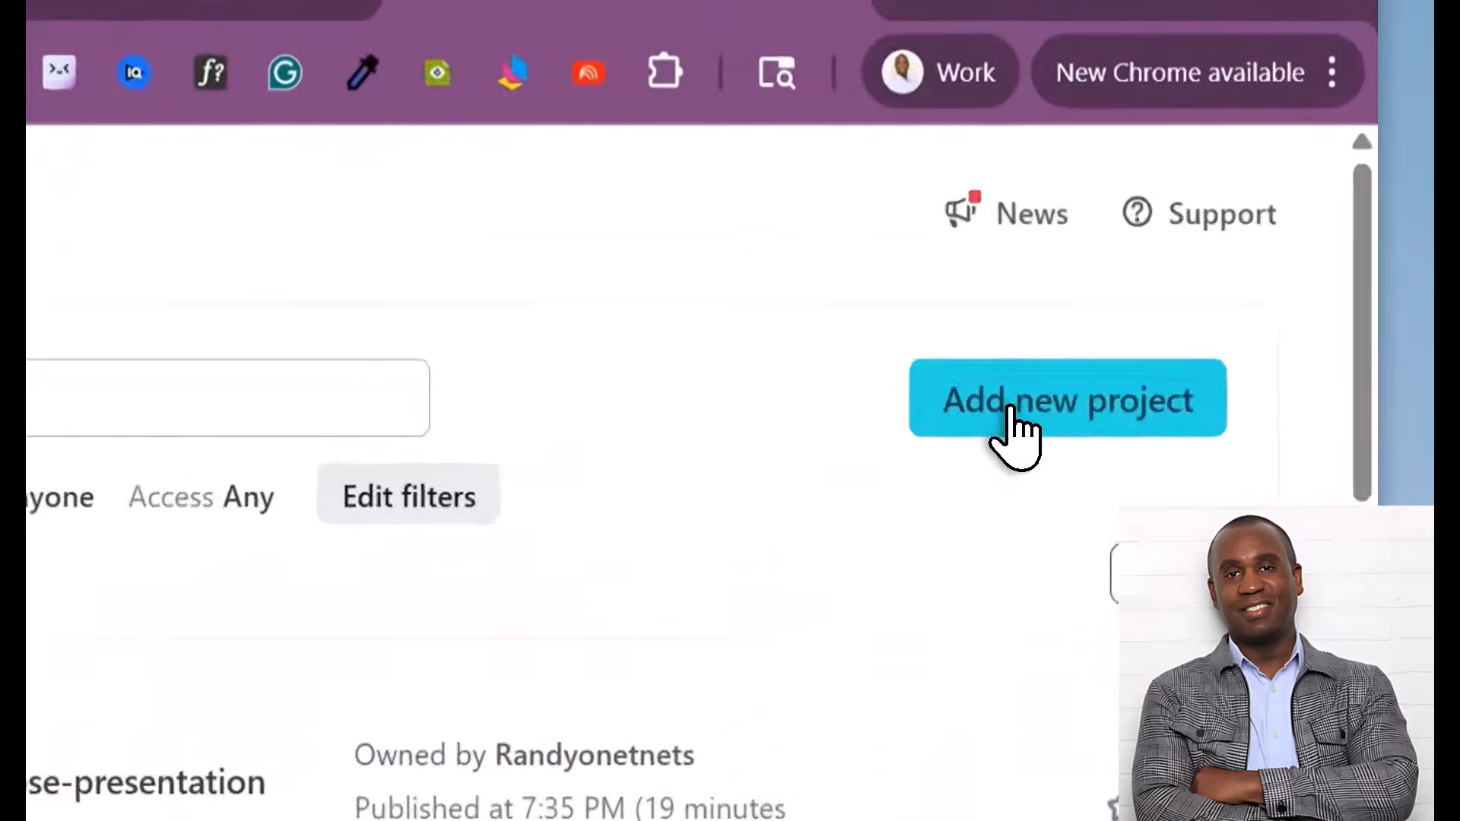
{"action": "left_click", "coordinate": [1016, 434]}
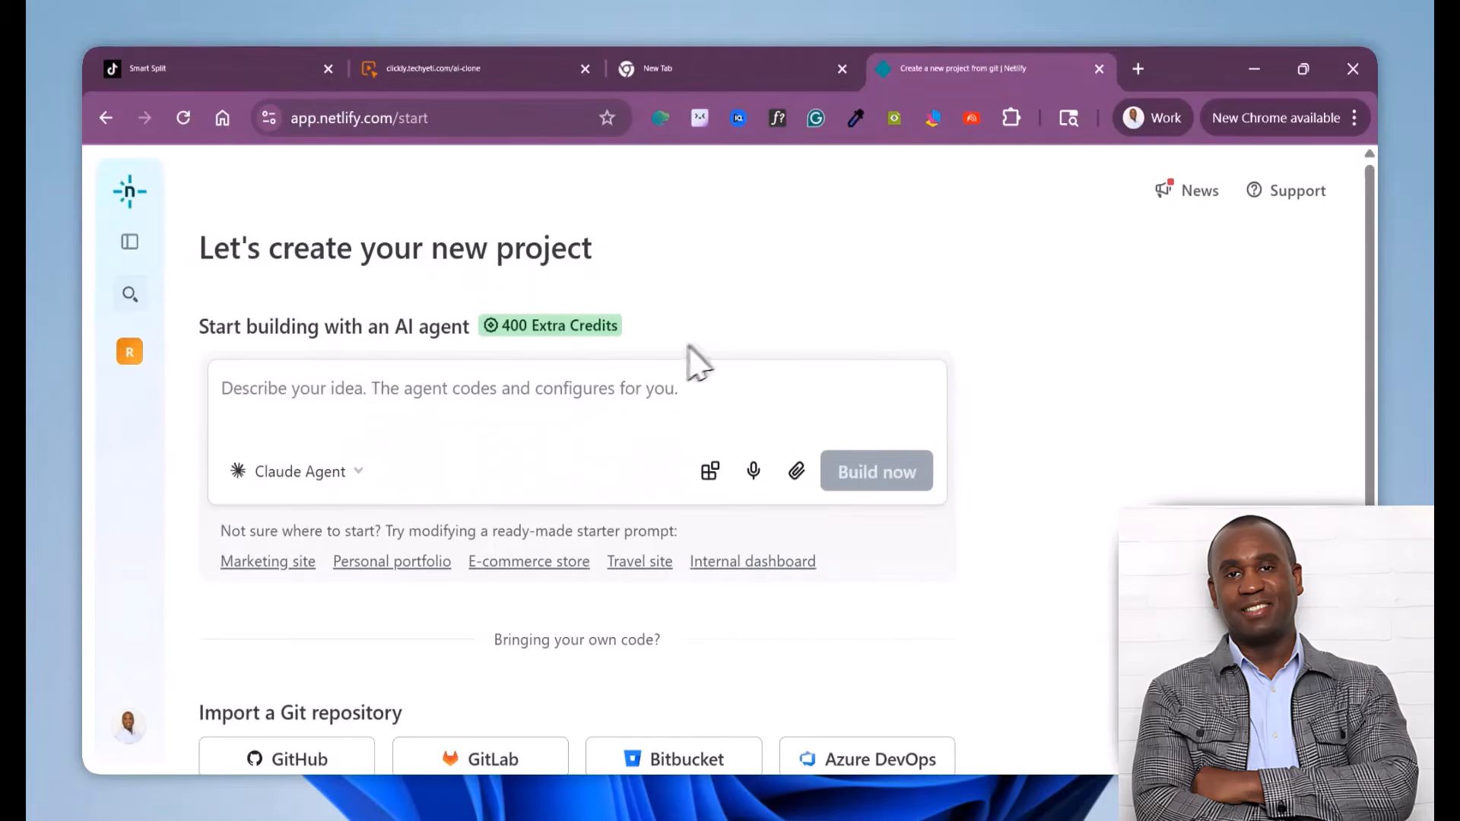
Step: Deploy the website by dropping its project folder onto the project upload area
{"action": "scroll", "coordinate": [741, 348], "scroll_direction": "down", "scroll_amount": 5}
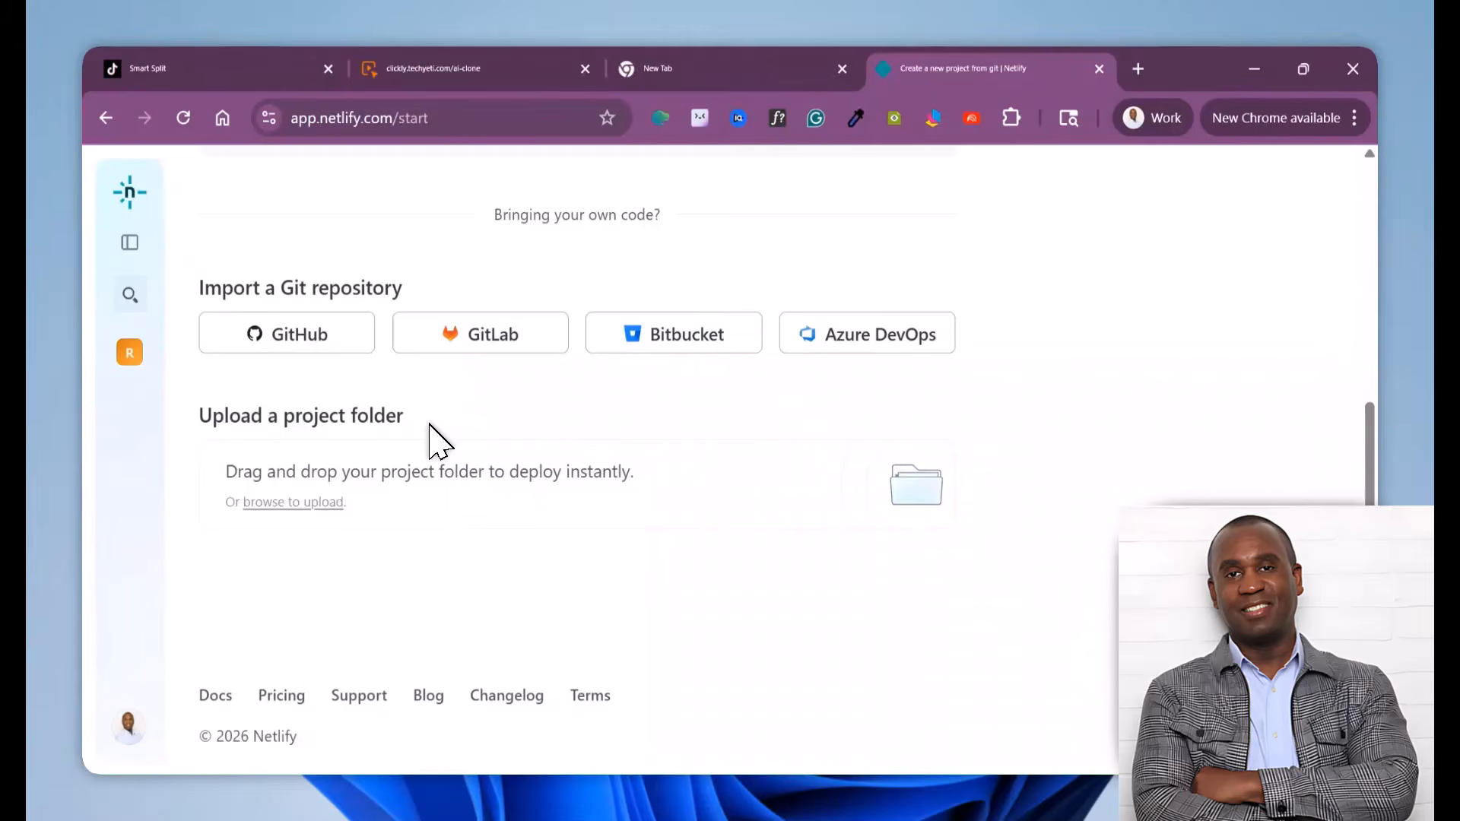
{"action": "scroll", "coordinate": [432, 440], "scroll_direction": "up", "scroll_amount": 5}
{"action": "scroll", "coordinate": [645, 404], "scroll_direction": "down", "scroll_amount": 5}
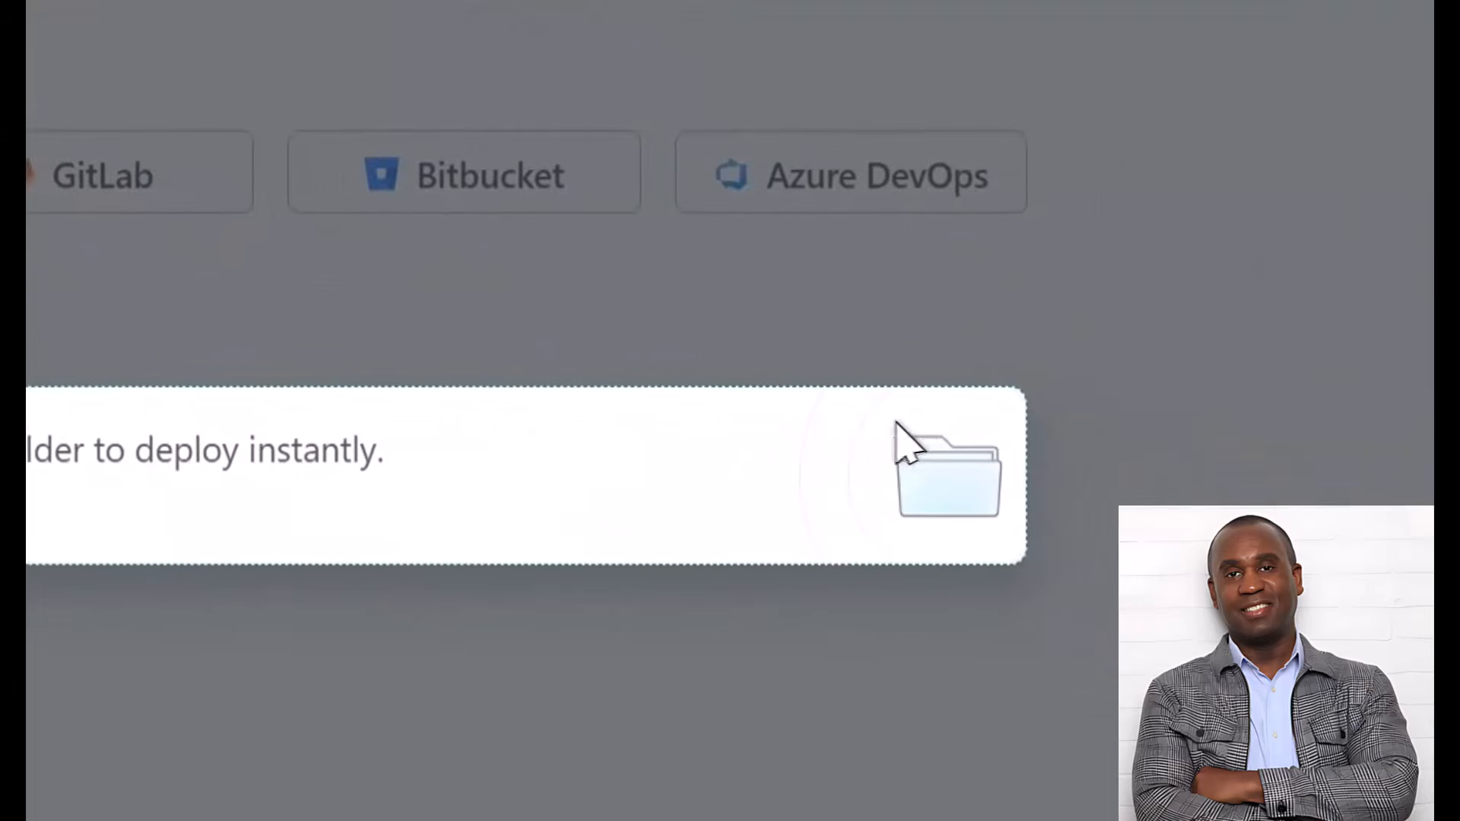
{"action": "left_click_drag", "start_coordinate": [861, 439], "coordinate": [857, 449]}
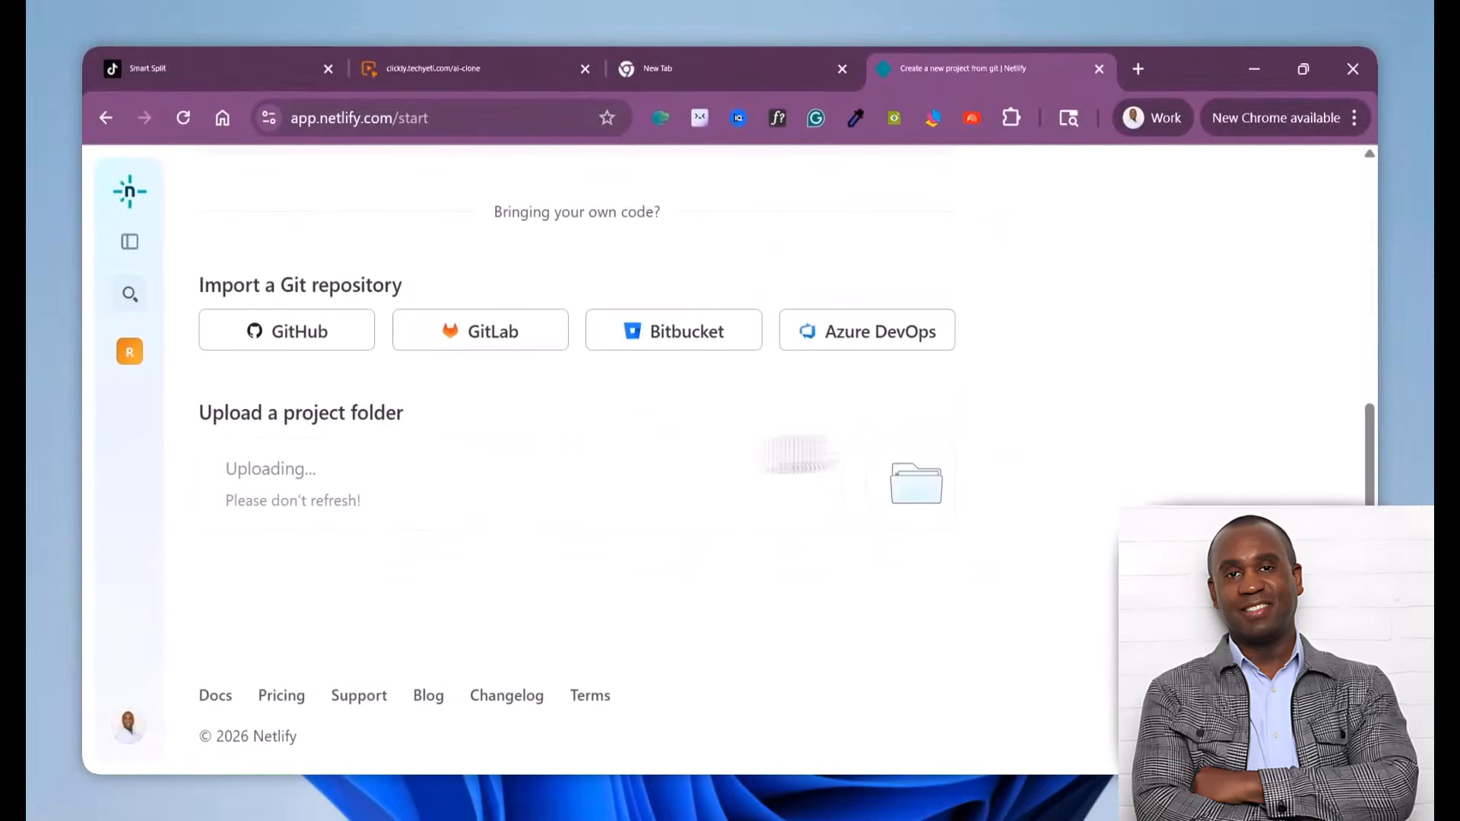
{"action": "scroll", "coordinate": [217, 574], "scroll_direction": "up", "scroll_amount": 2}
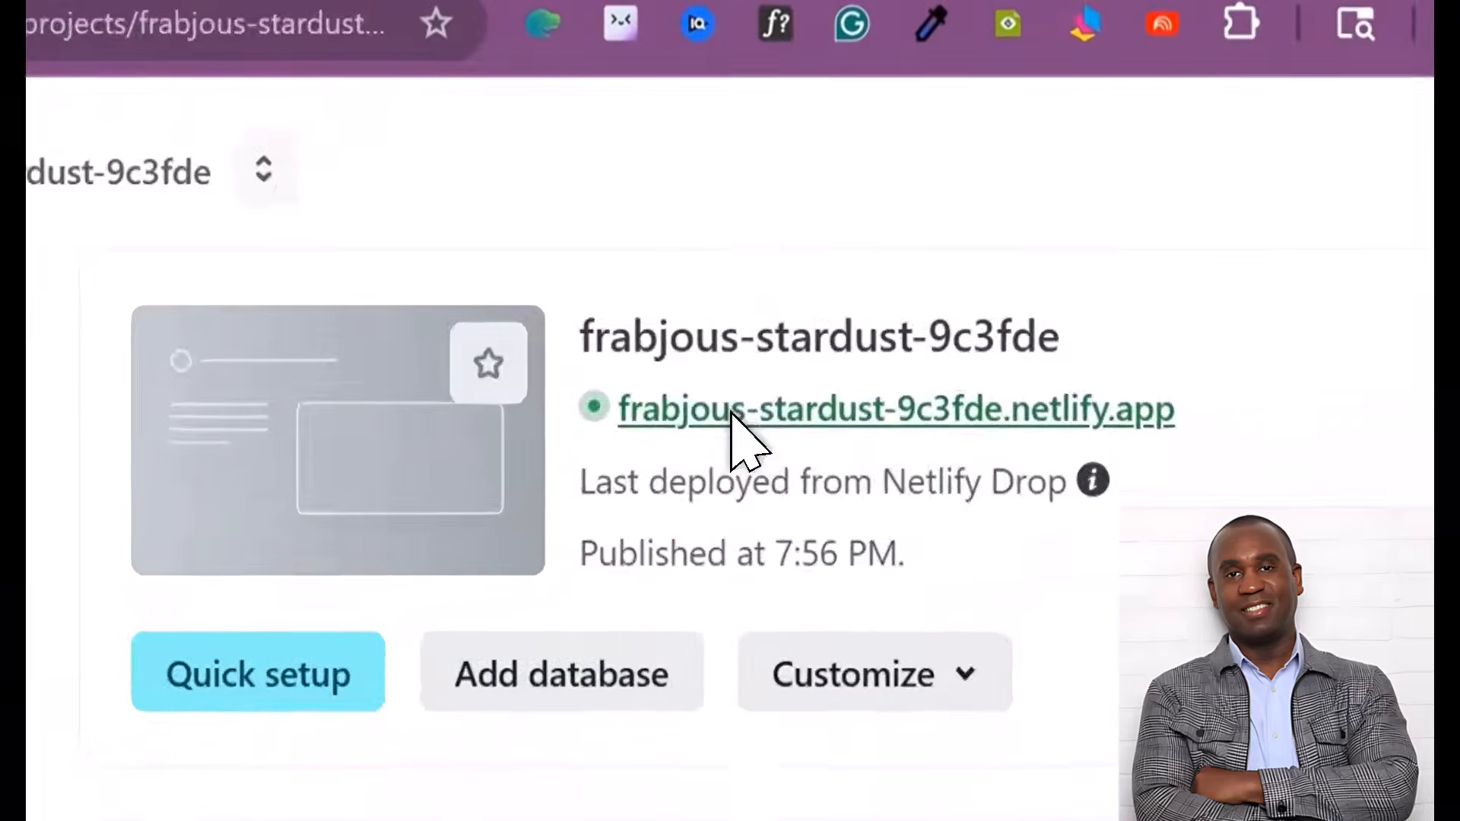
Step: View the newly deployed site at its netlify.app address, and return to the project overview
{"action": "left_click", "coordinate": [761, 313]}
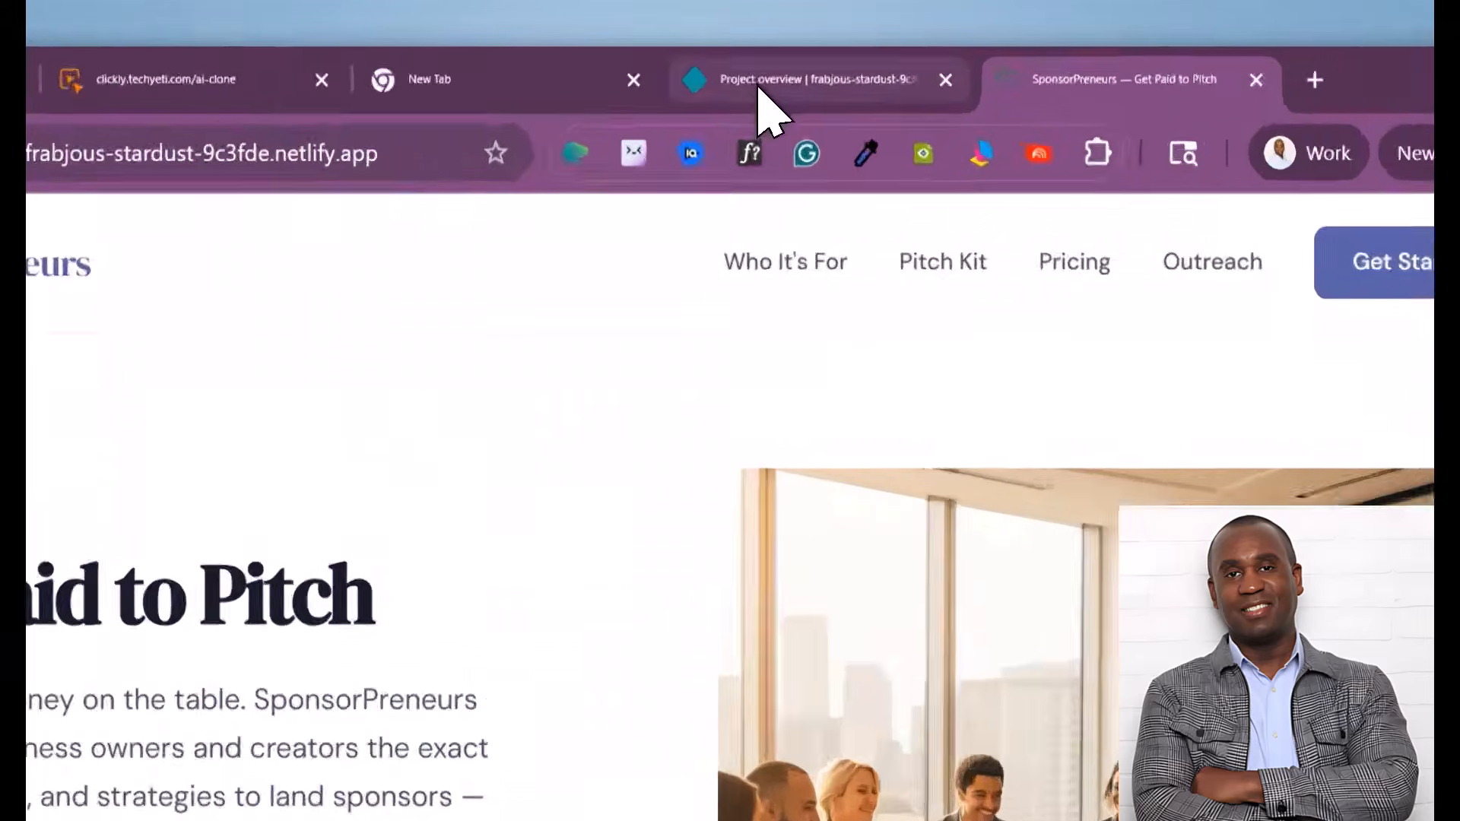
{"action": "left_click", "coordinate": [788, 74]}
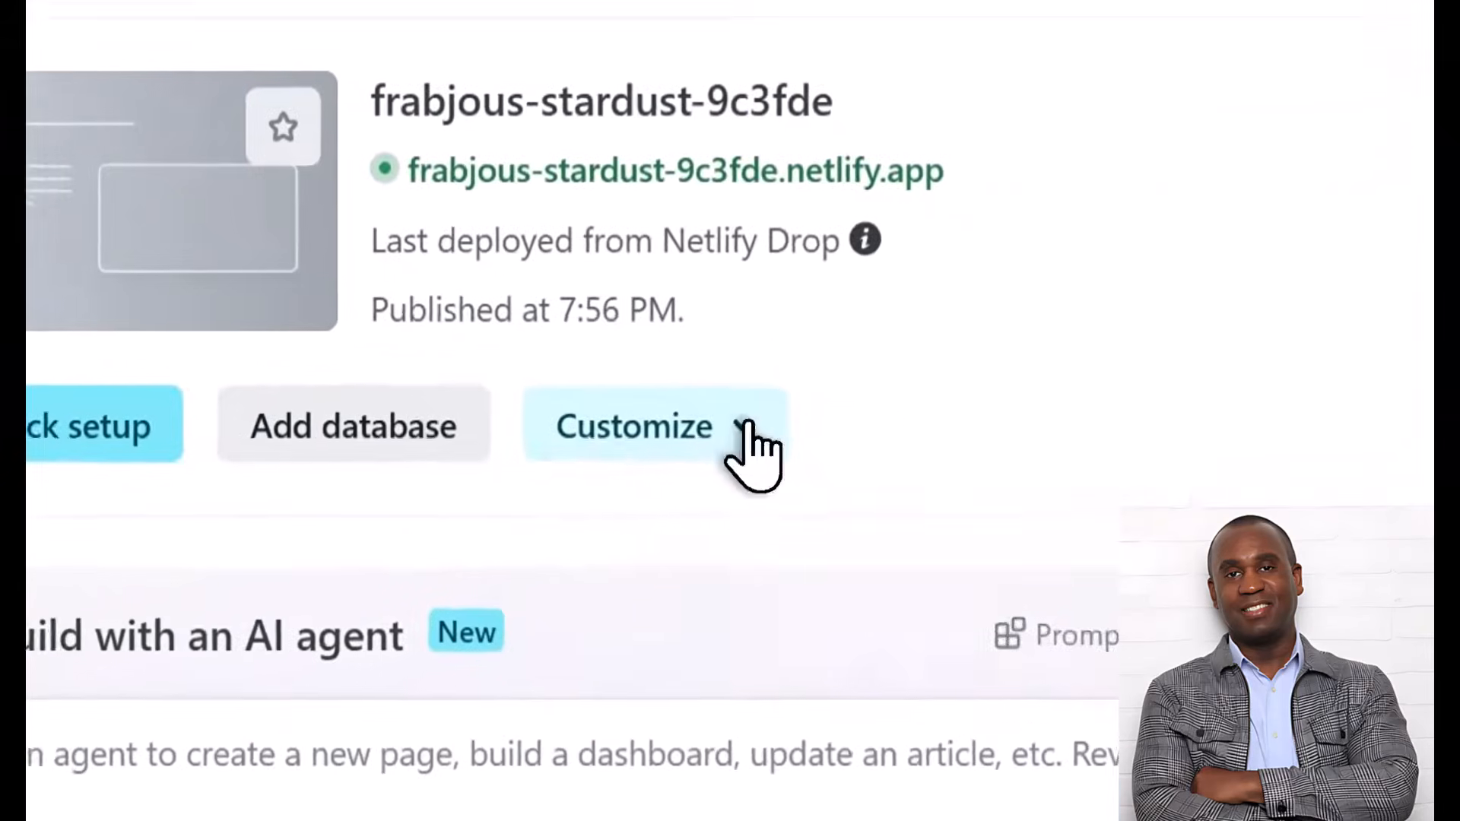
Step: Rename the project as sponsorpreneurs-dashboard in the project name and thumbnail settings, and save the change
{"action": "left_click", "coordinate": [869, 447]}
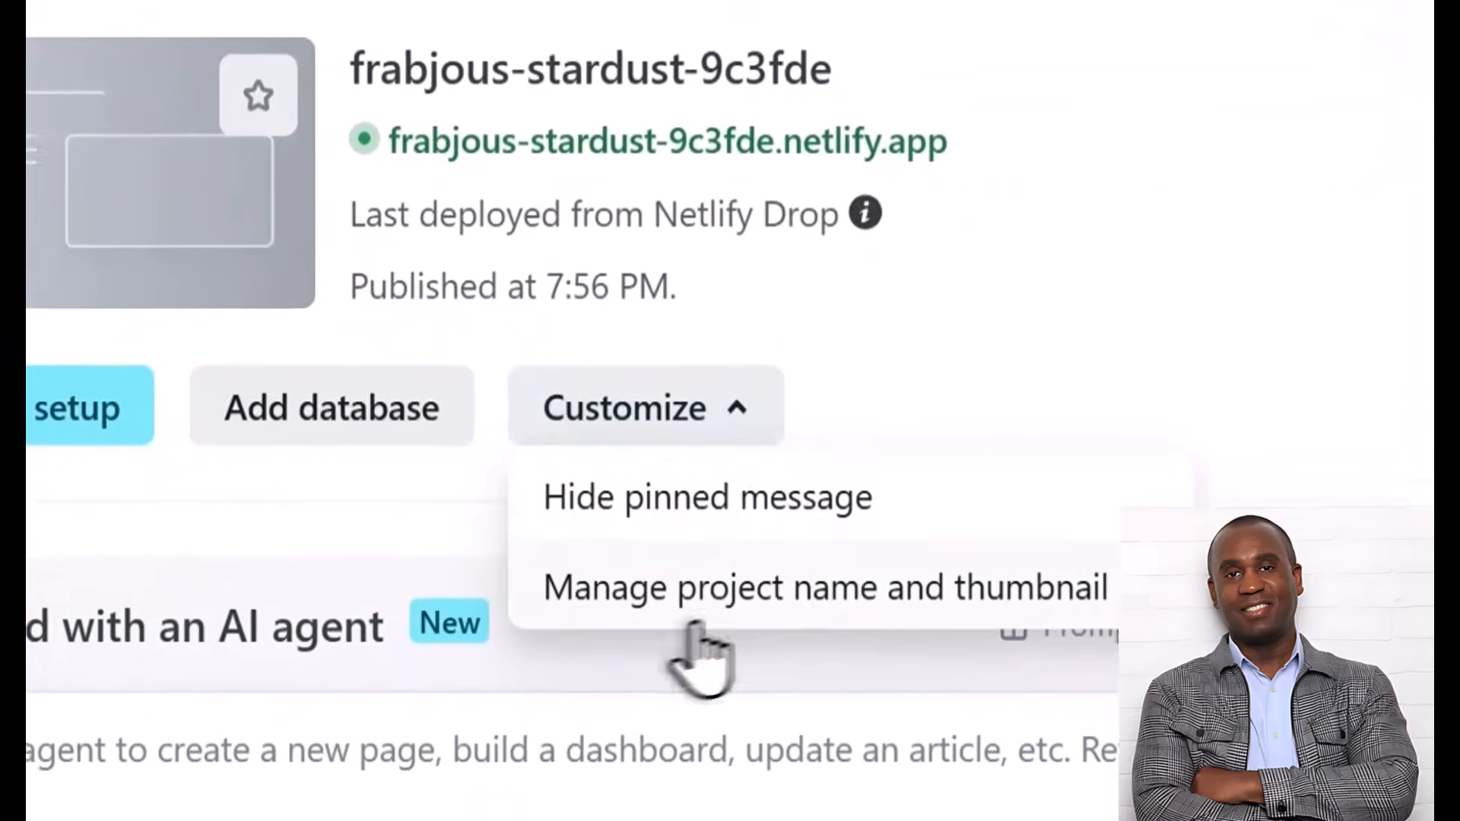
{"action": "left_click", "coordinate": [761, 597]}
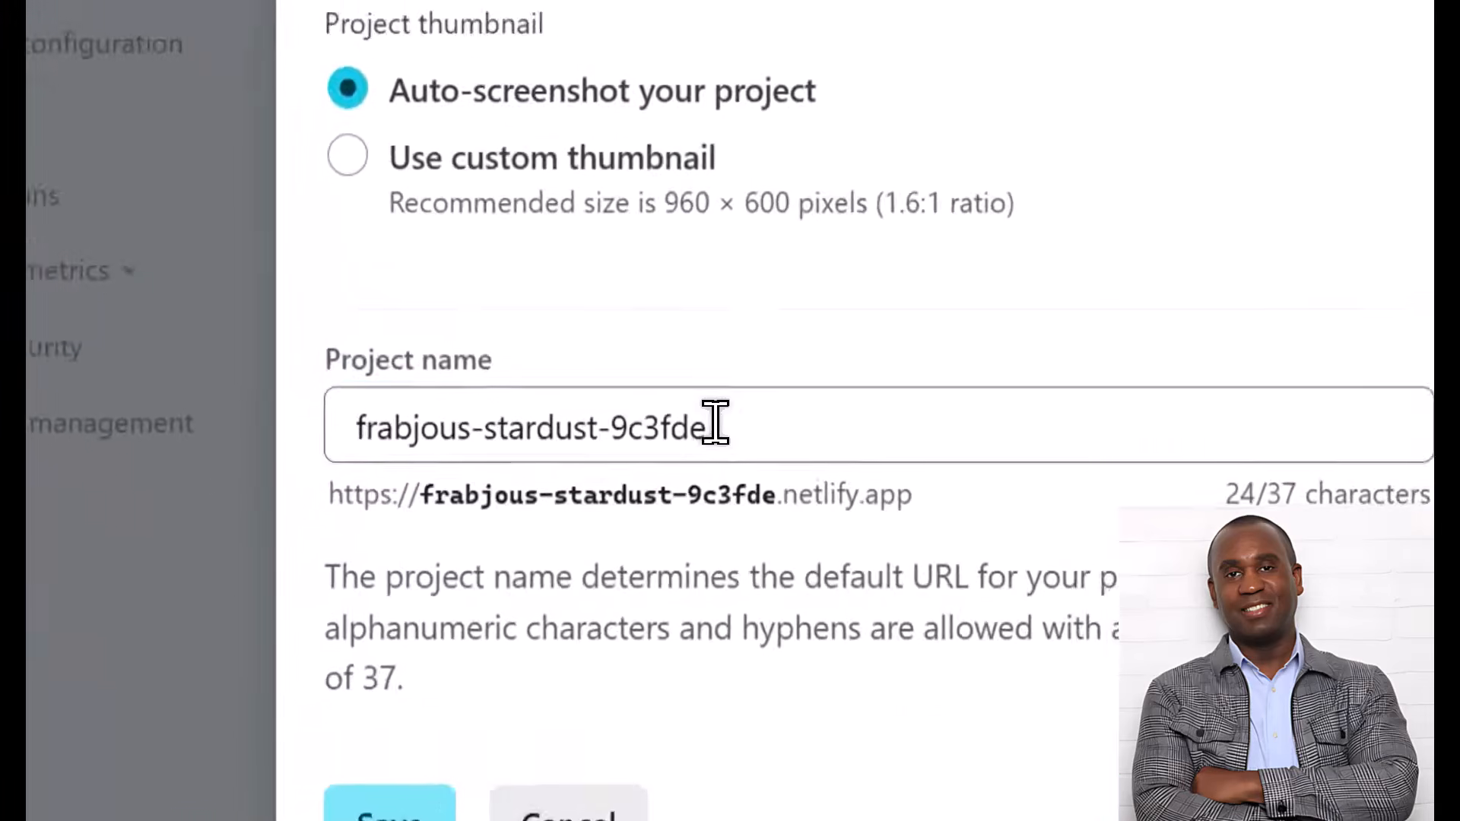
{"action": "left_click", "coordinate": [715, 422]}
{"action": "key", "text": "BackSpace"}
{"action": "key", "text": "BackSpace"}
{"action": "key", "text": "BackSpace"}
{"action": "key", "text": "BackSpace"}
{"action": "key", "text": "BackSpace"}
{"action": "key", "text": "BackSpace"}
{"action": "key", "text": "BackSpace"}
{"action": "key", "text": "BackSpace"}
{"action": "key", "text": "BackSpace"}
{"action": "key", "text": "BackSpace"}
{"action": "key", "text": "BackSpace"}
{"action": "key", "text": "BackSpace"}
{"action": "key", "text": "BackSpace"}
{"action": "key", "text": "BackSpace"}
{"action": "key", "text": "BackSpace"}
{"action": "key", "text": "BackSpace"}
{"action": "key", "text": "BackSpace"}
{"action": "key", "text": "BackSpace"}
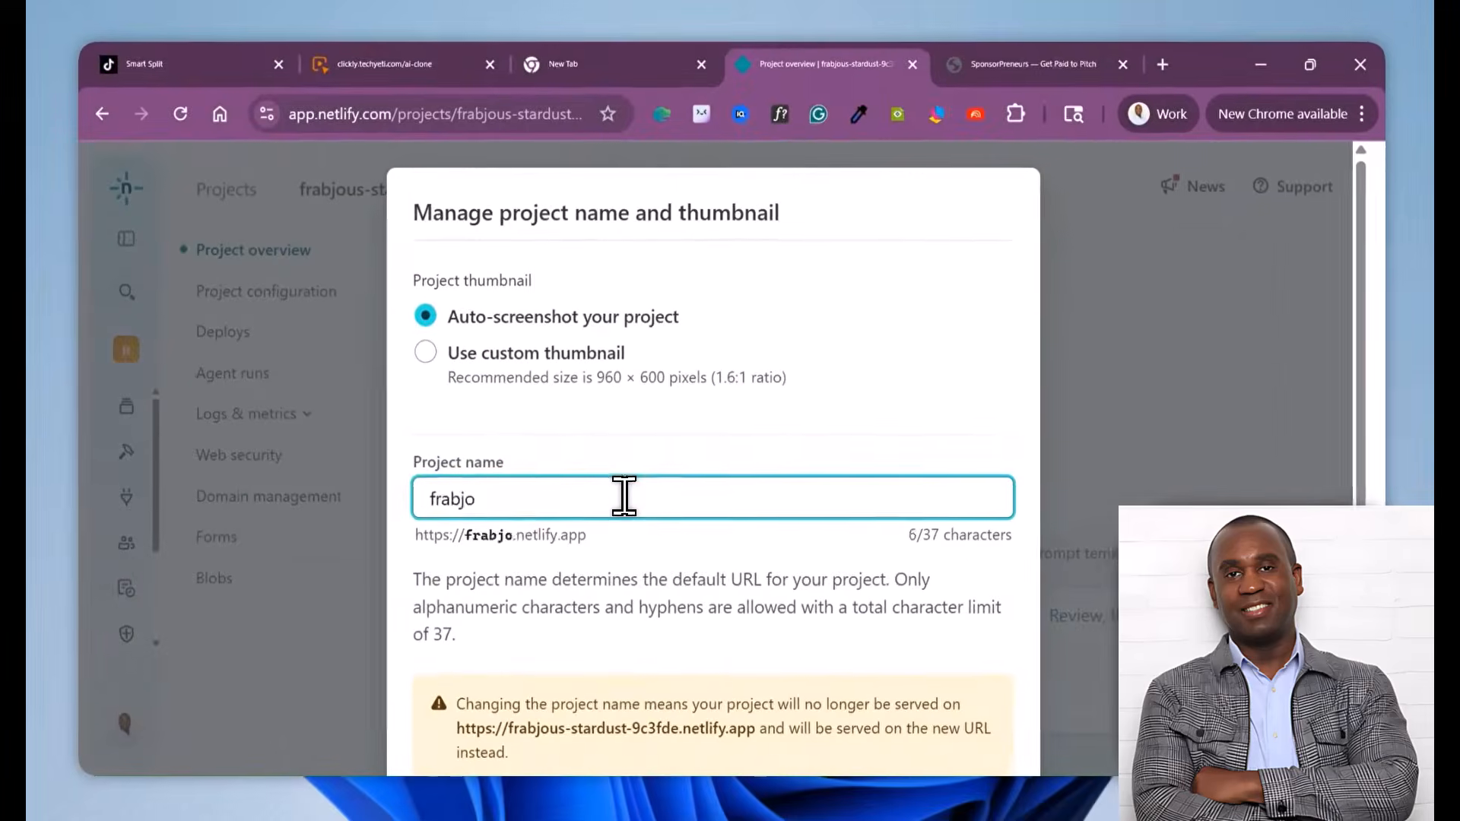
{"action": "key", "text": "BackSpace"}
{"action": "key", "text": "BackSpace"}
{"action": "key", "text": "BackSpace"}
{"action": "key", "text": "BackSpace"}
{"action": "key", "text": "BackSpace"}
{"action": "key", "text": "BackSpace"}
{"action": "type", "text": "sp"}
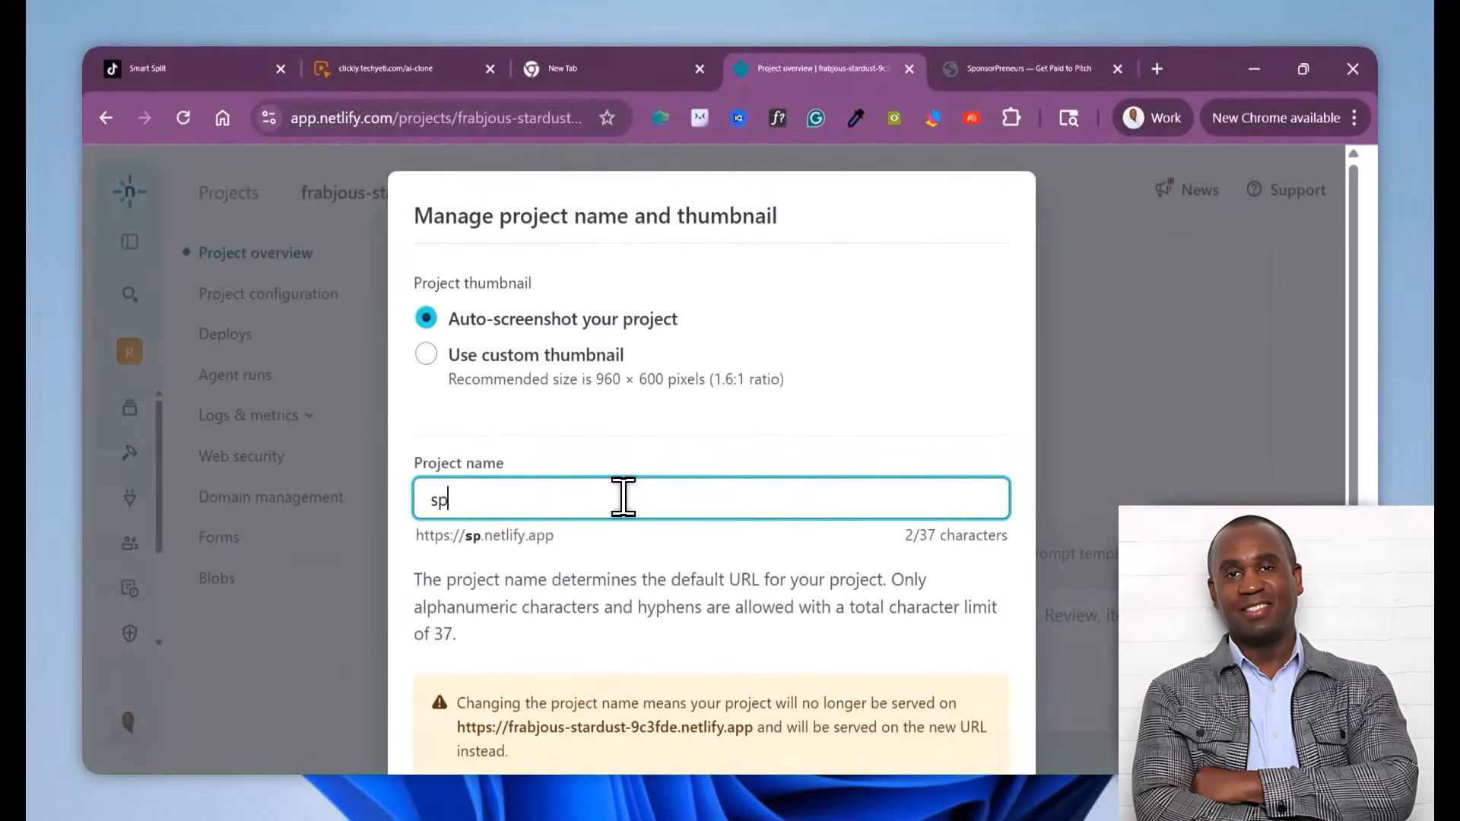
{"action": "key", "text": "BackSpace"}
{"action": "key", "text": "BackSpace"}
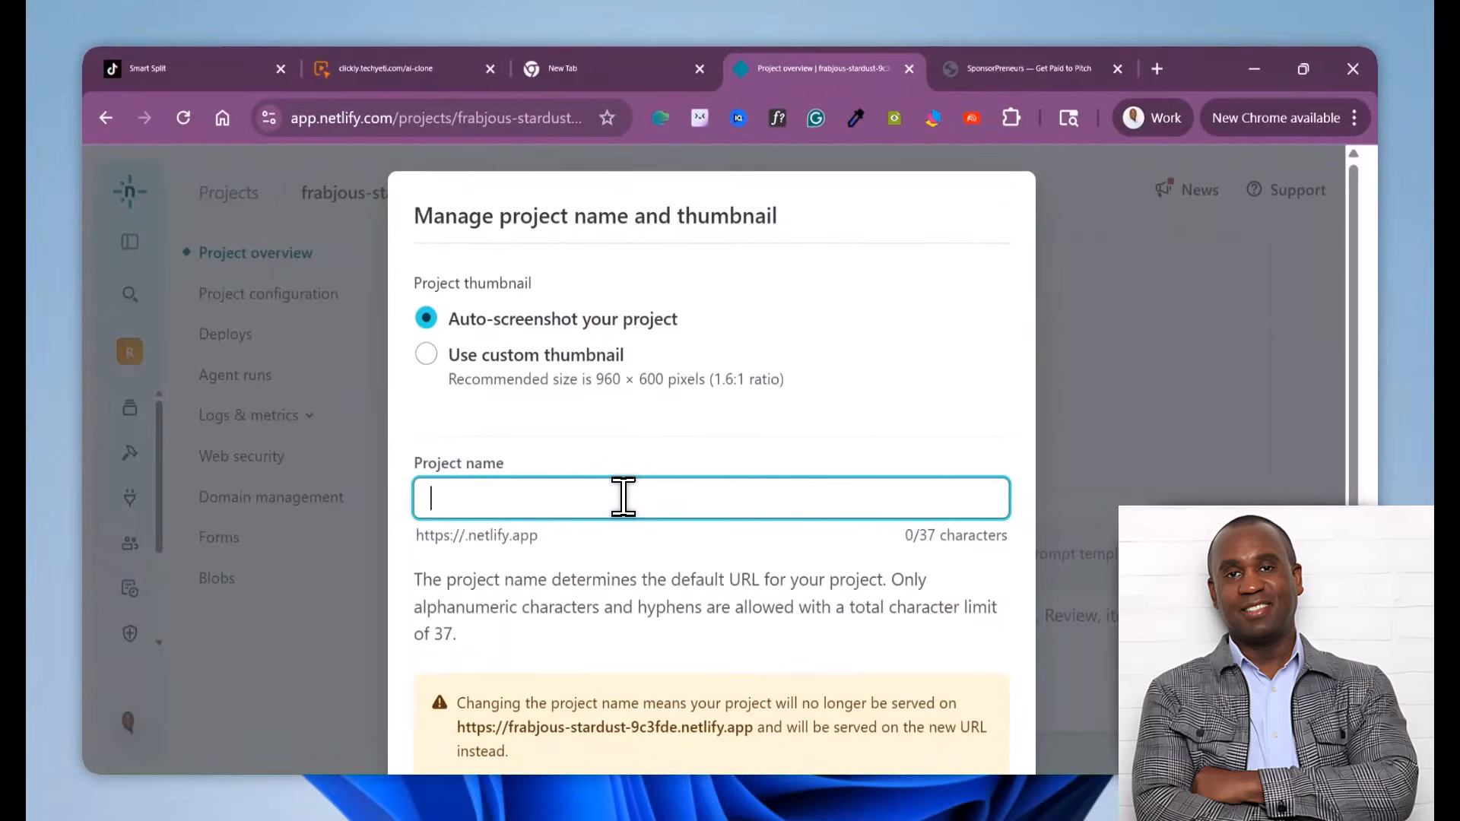
{"action": "type", "text": "sponso"}
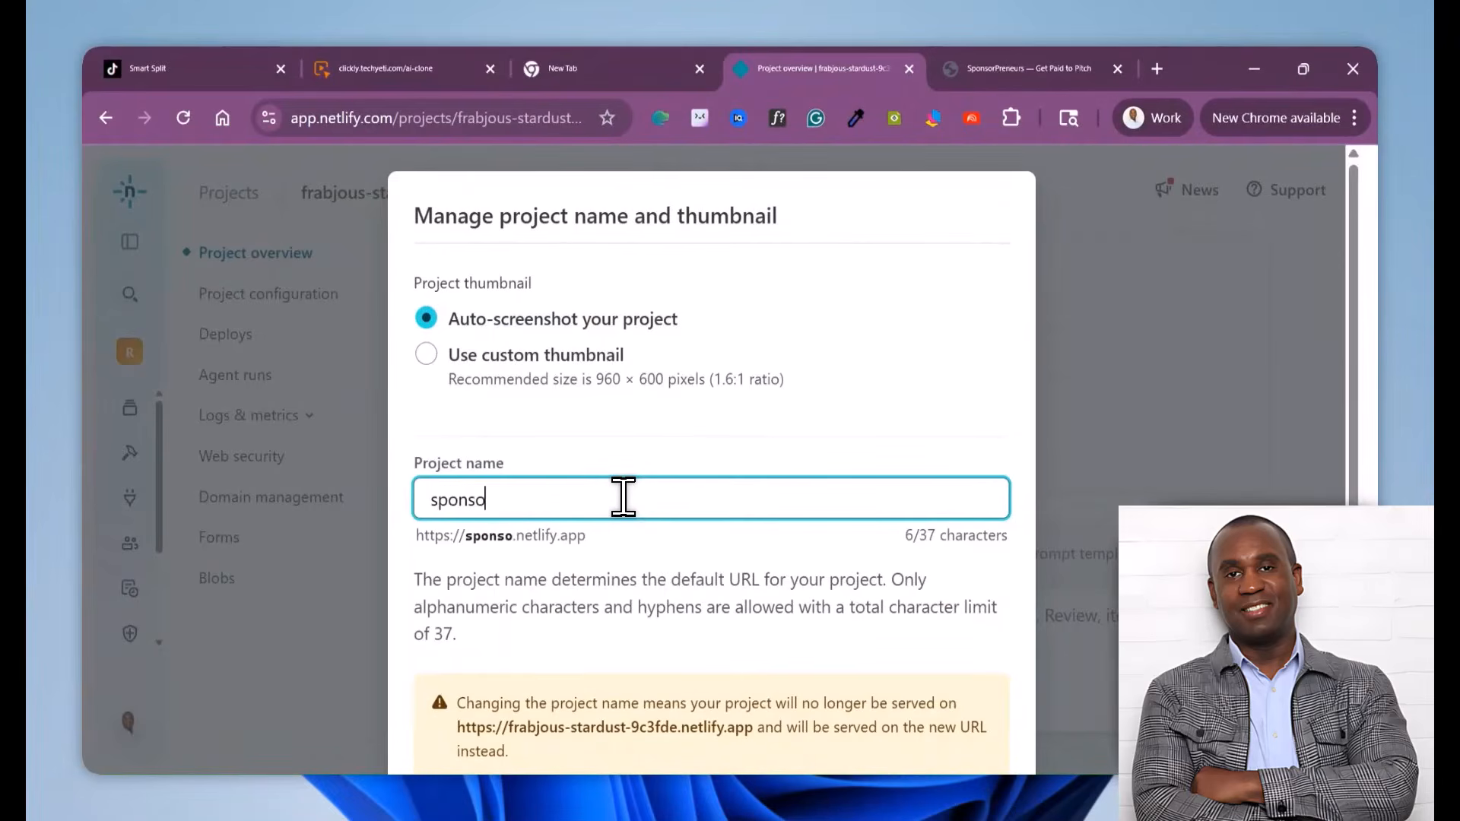
{"action": "type", "text": "rpreu"}
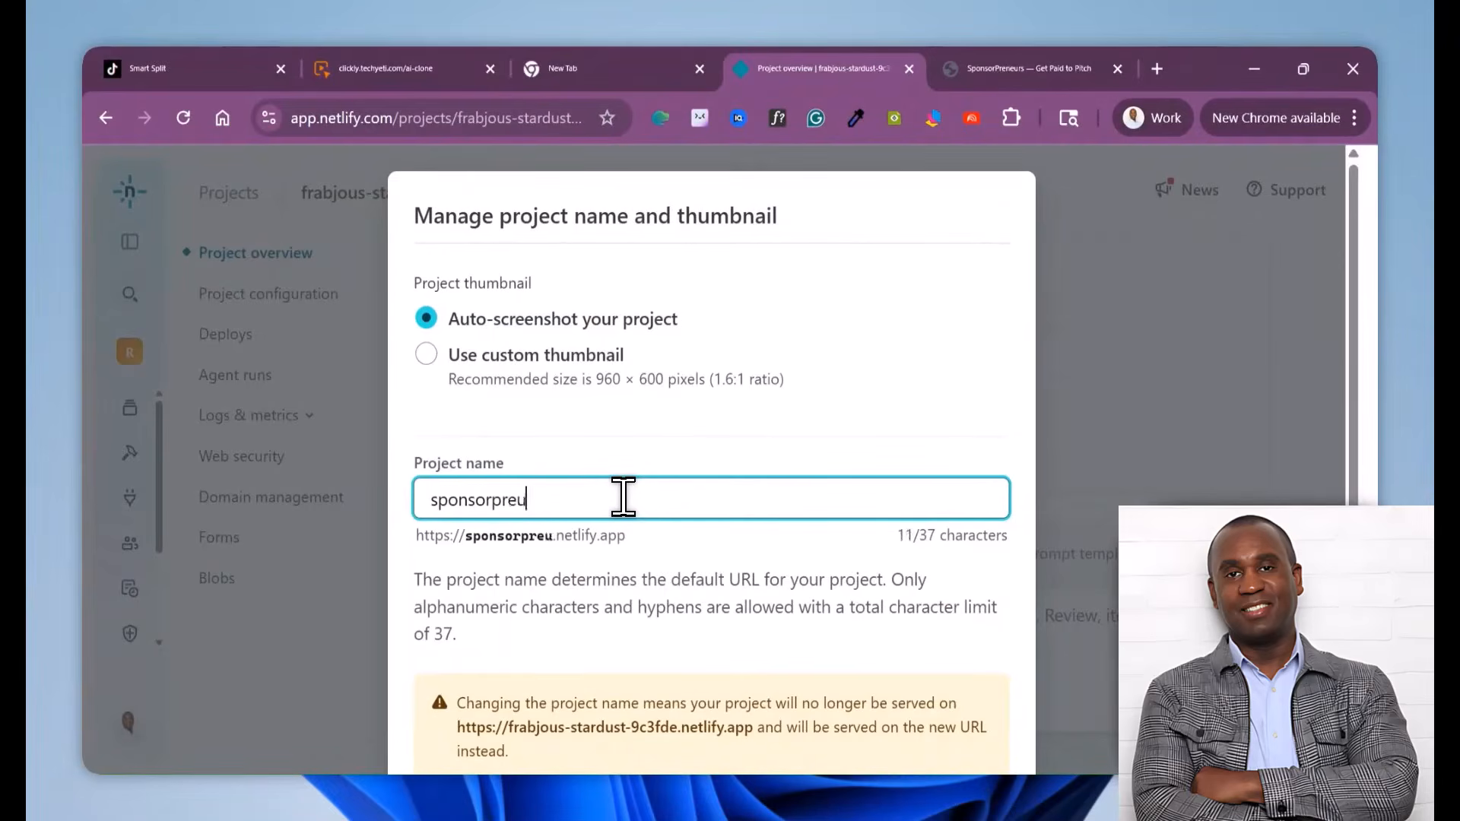
{"action": "key", "text": "BackSpace"}
{"action": "key", "text": "BackSpace"}
{"action": "type", "text": "eurs"}
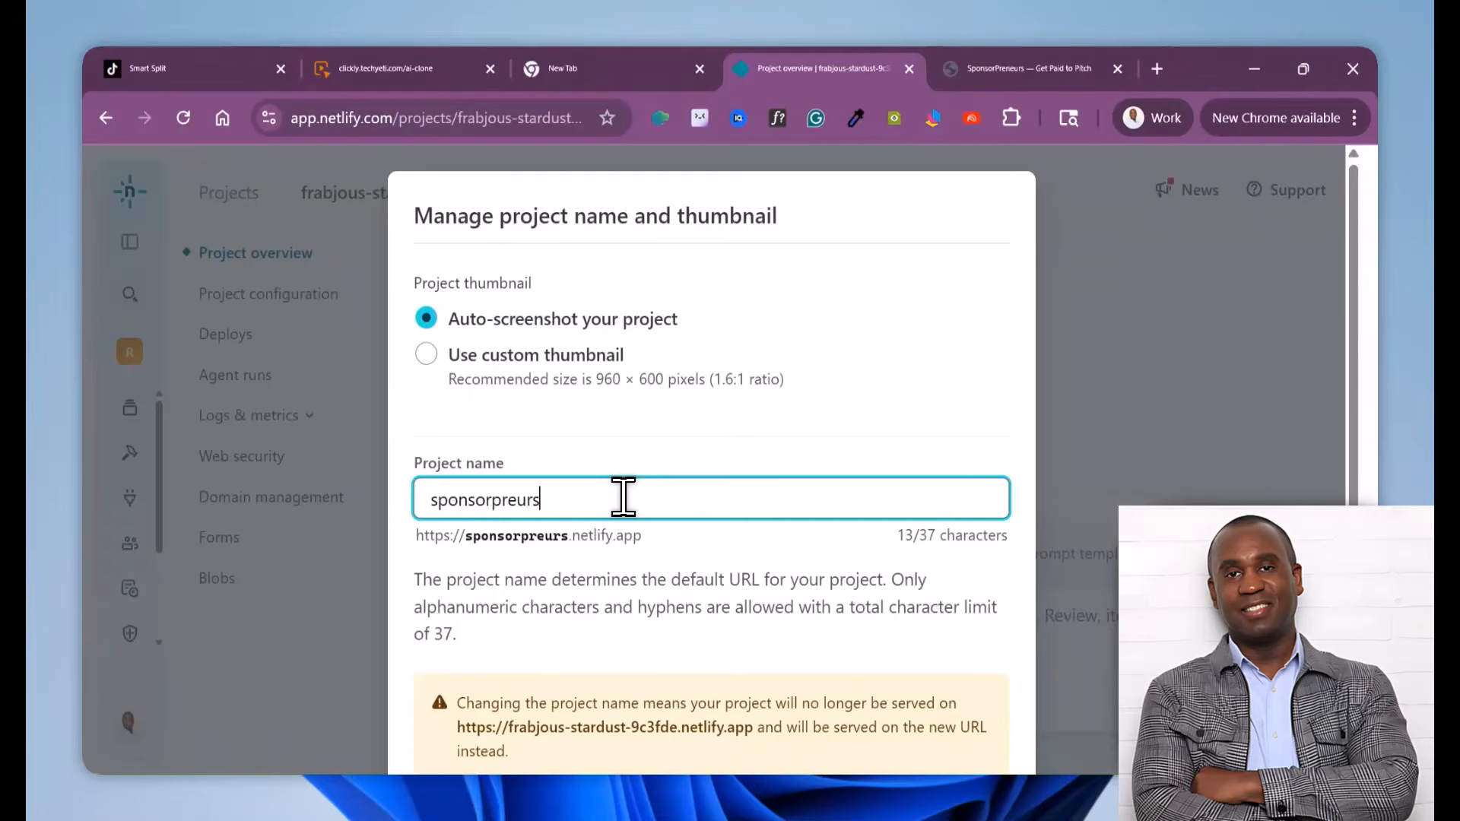
{"action": "type", "text": "-dash"}
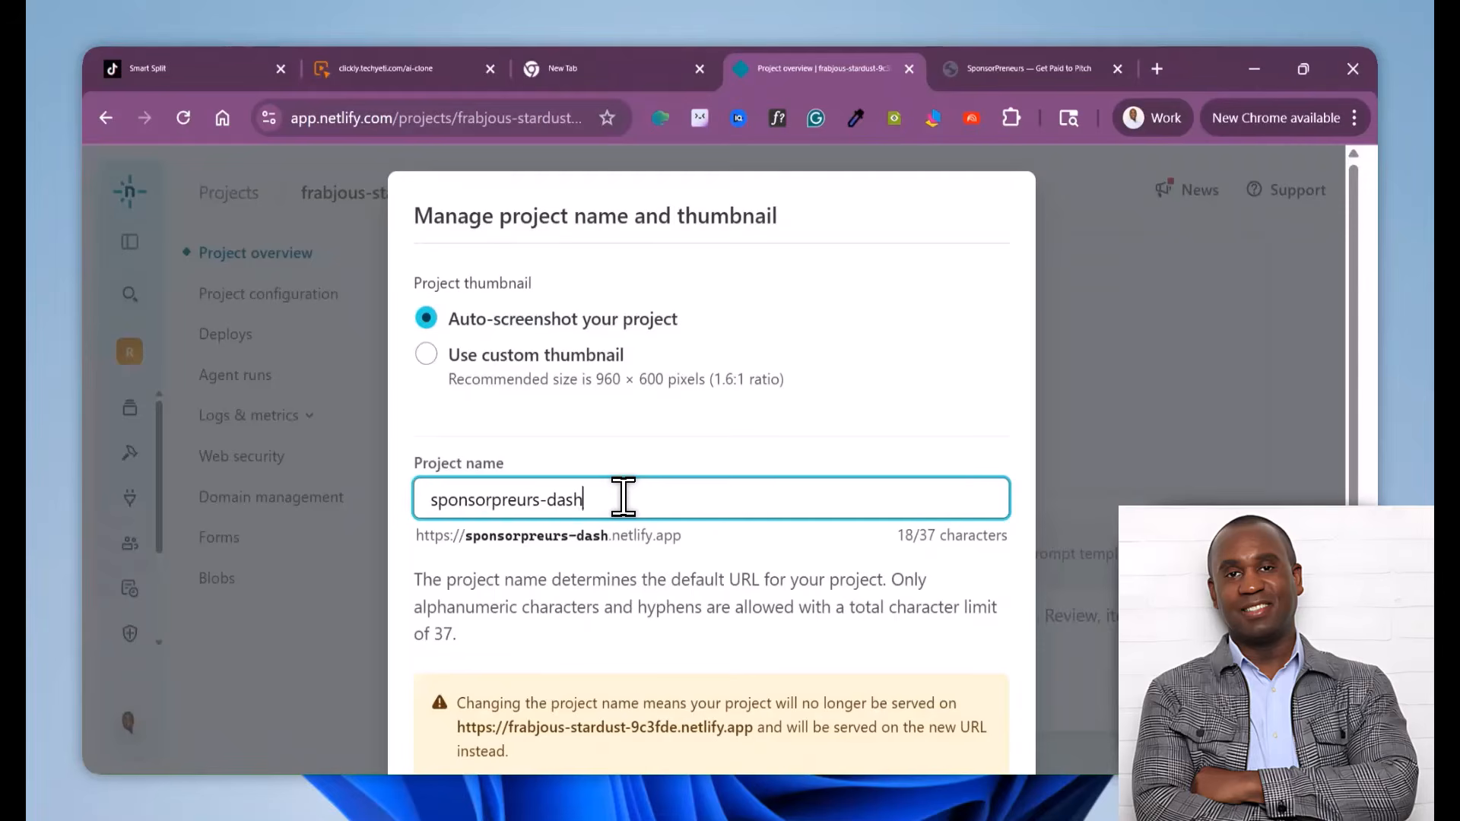
{"action": "type", "text": "bo"}
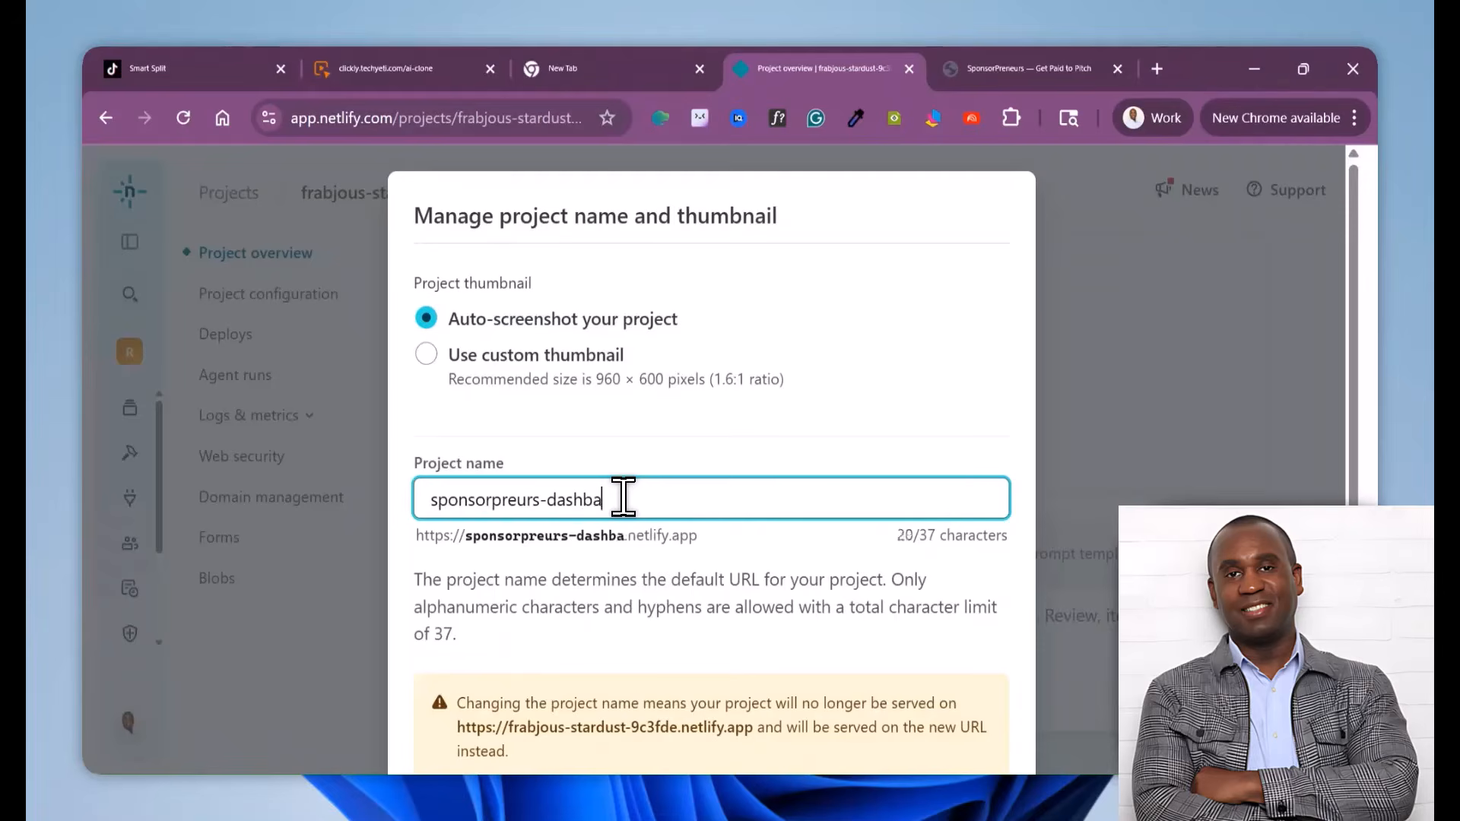
{"action": "key", "text": "BackSpace"}
{"action": "type", "text": "oard"}
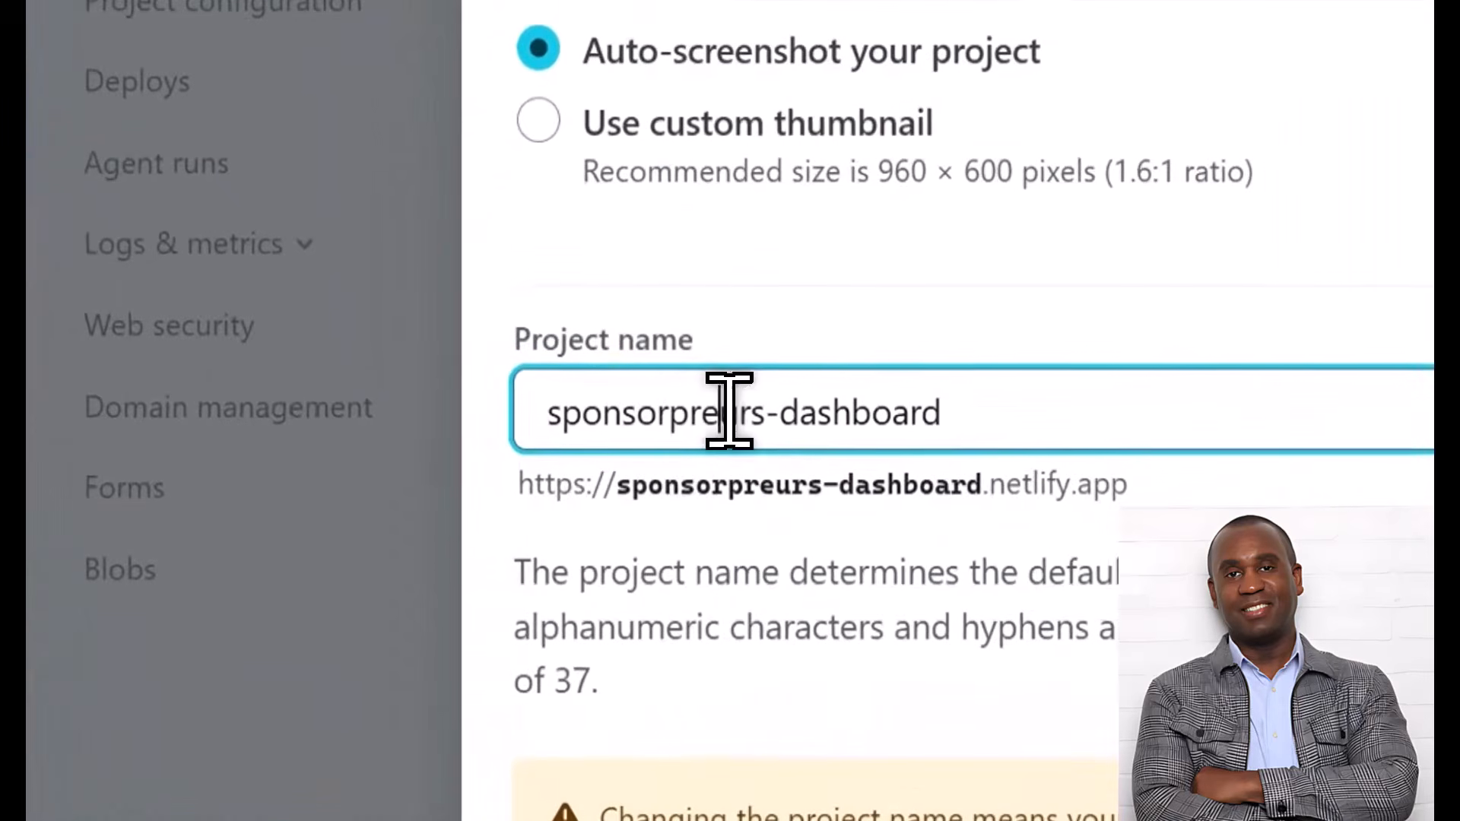
{"action": "type", "text": "ne"}
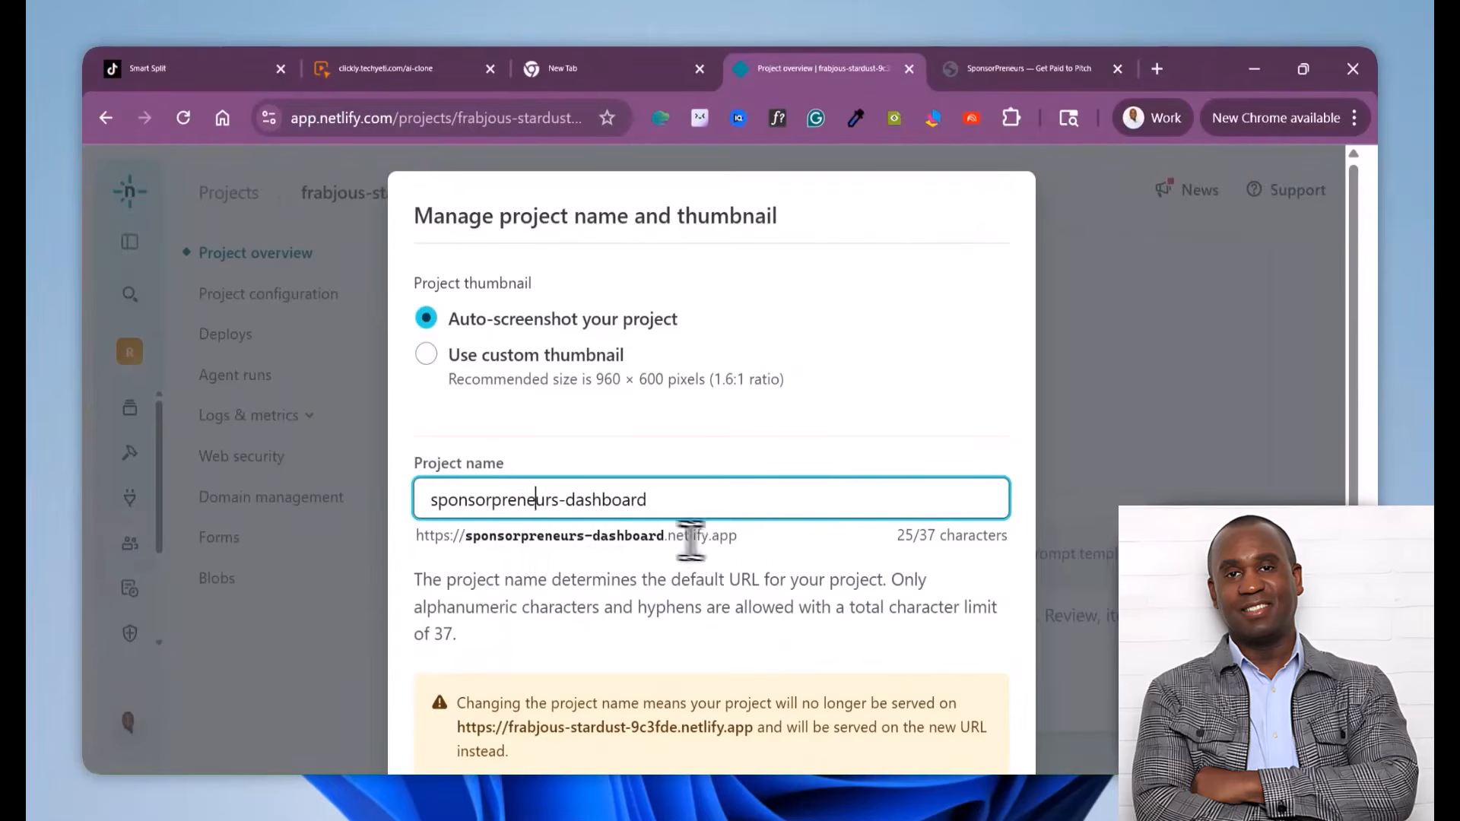
{"action": "scroll", "coordinate": [649, 532], "scroll_direction": "down", "scroll_amount": 2}
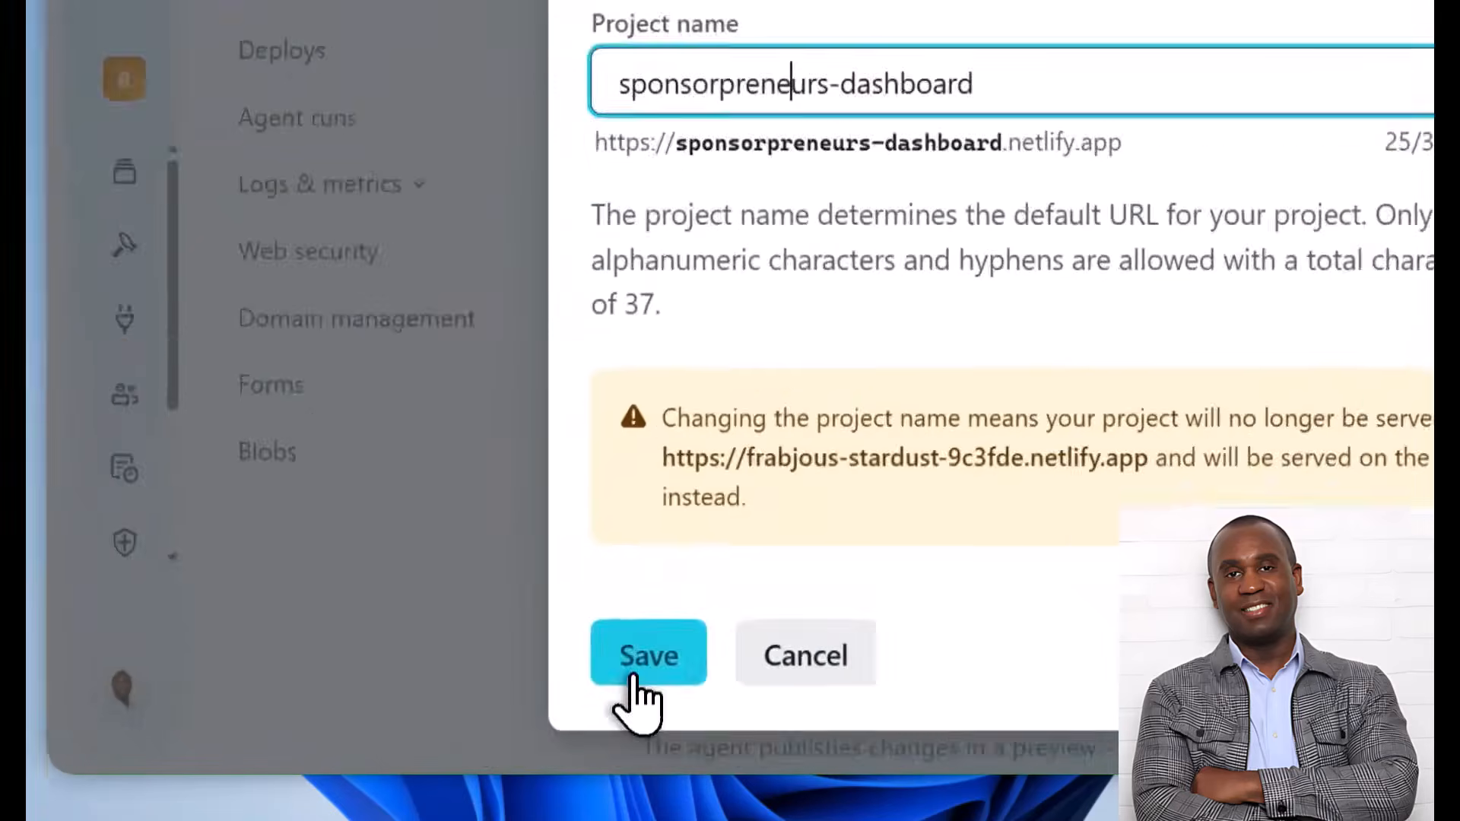
{"action": "left_click", "coordinate": [635, 679]}
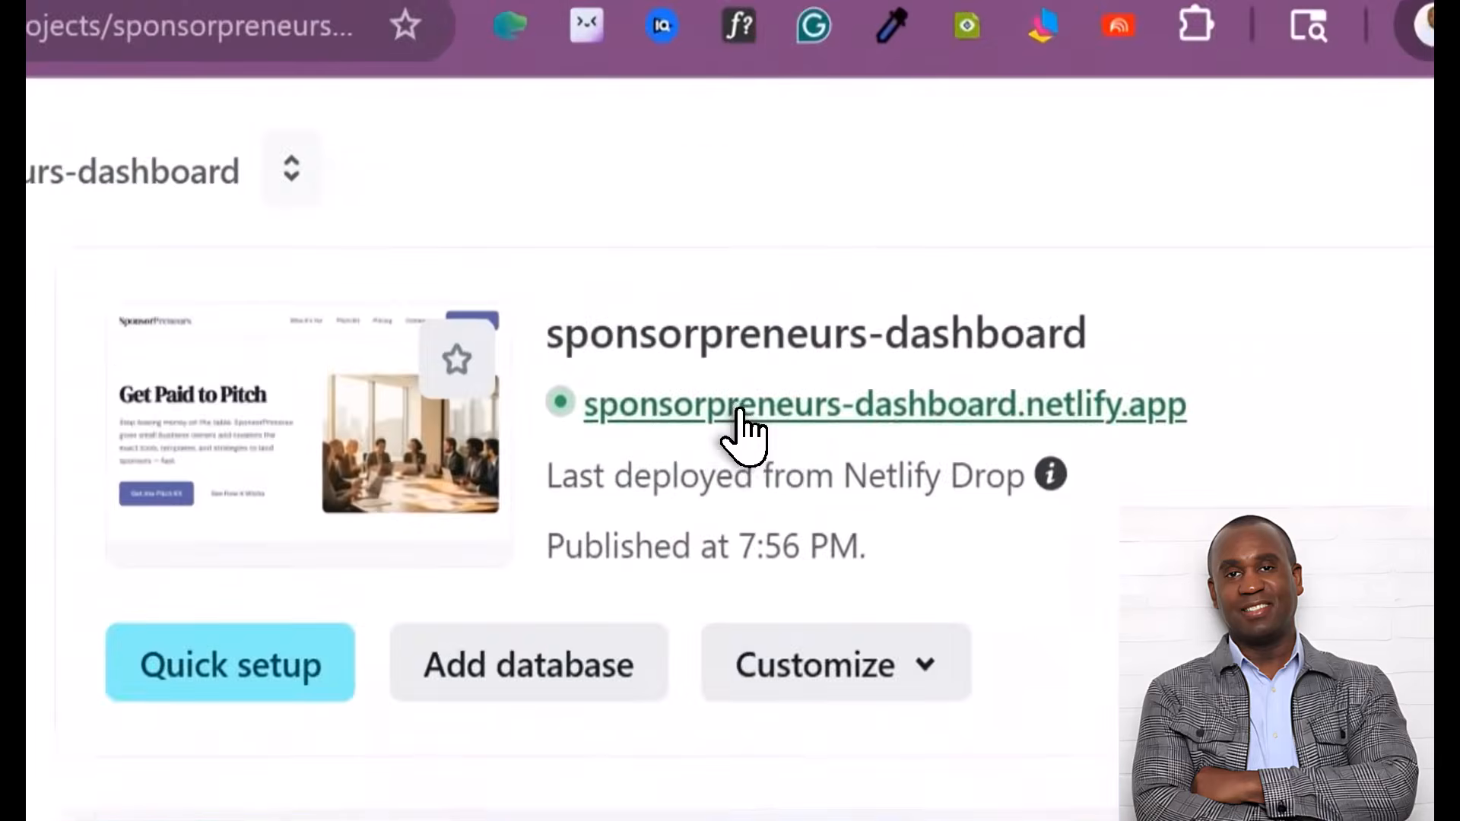
Step: Open the live site at sponsorpreneurs-dashboard.netlify.app and look through its page sections
{"action": "left_click", "coordinate": [780, 316]}
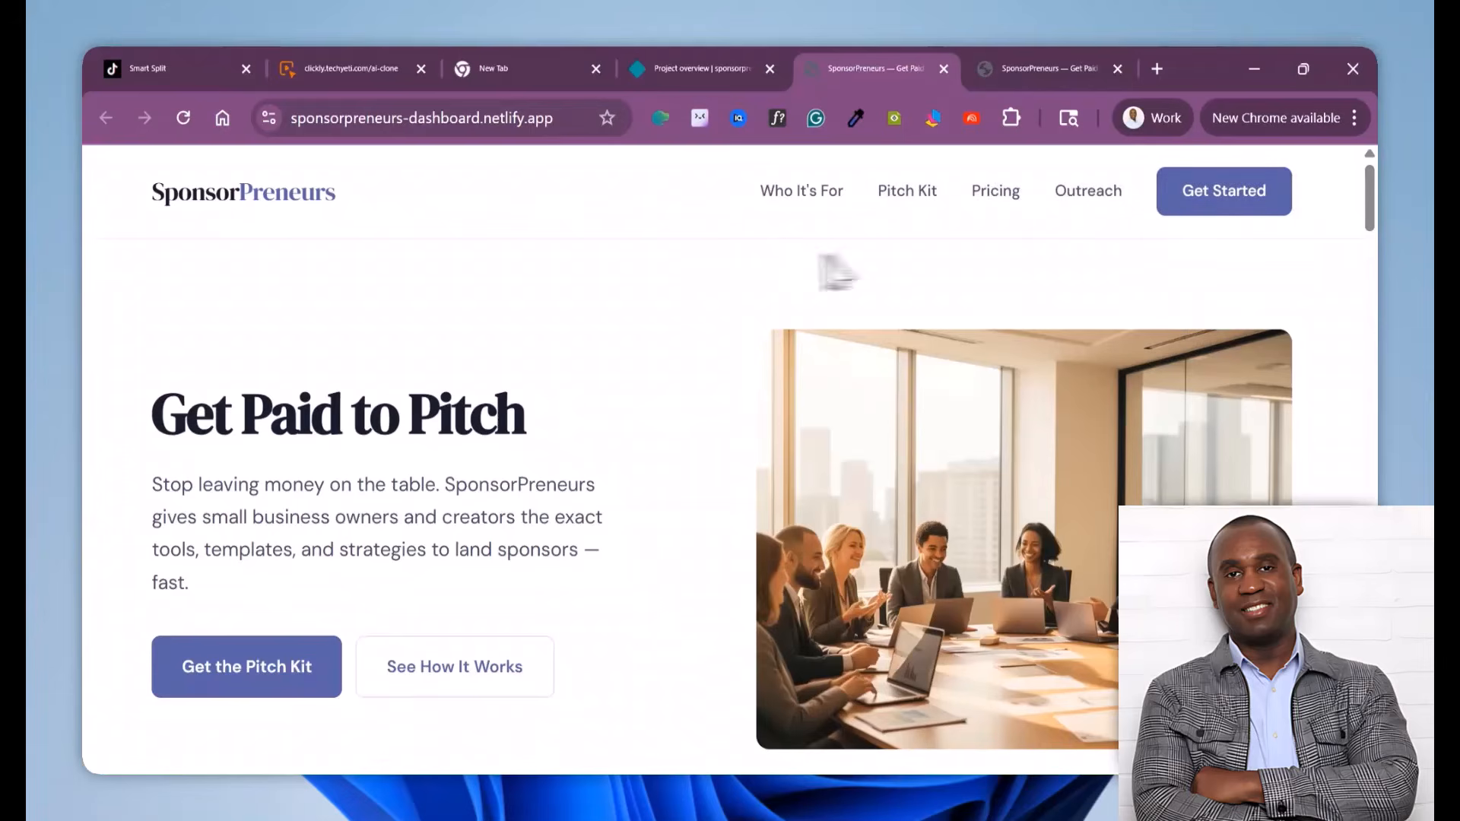
{"action": "scroll", "coordinate": [1019, 320], "scroll_direction": "down", "scroll_amount": 5}
{"action": "scroll", "coordinate": [981, 350], "scroll_direction": "down", "scroll_amount": 4}
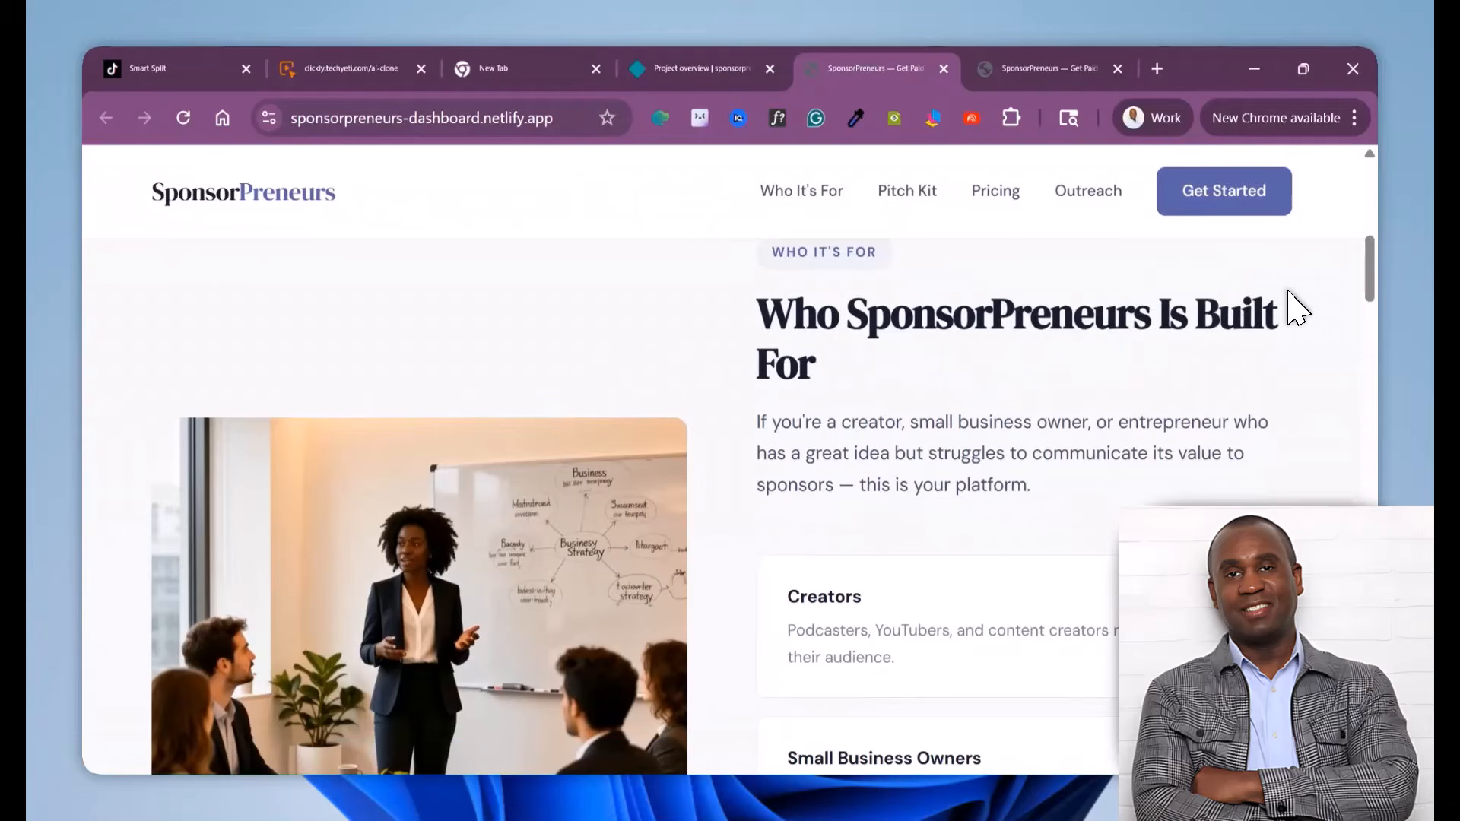
{"action": "scroll", "coordinate": [876, 579], "scroll_direction": "down", "scroll_amount": 3}
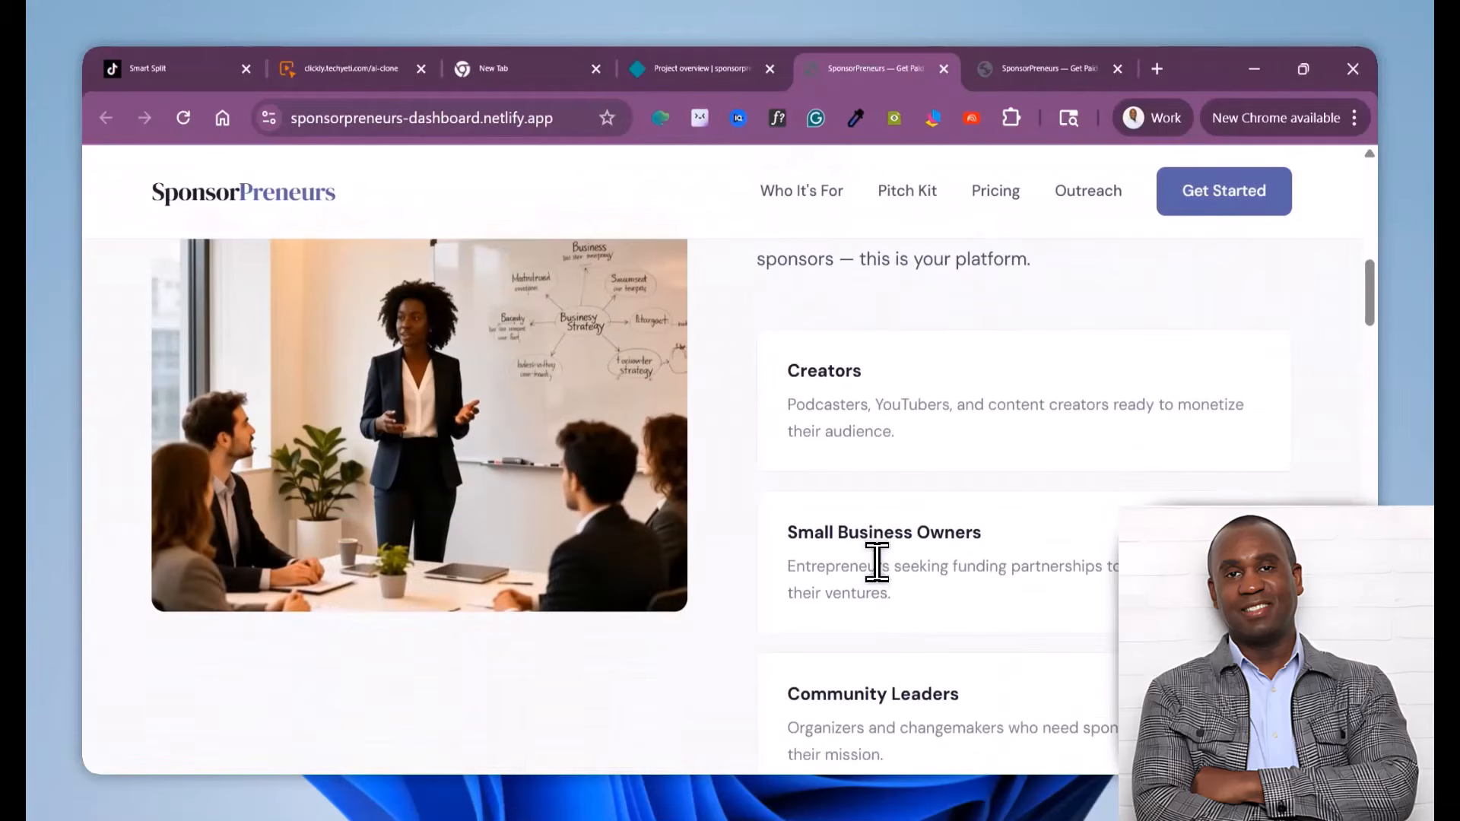
{"action": "scroll", "coordinate": [875, 620], "scroll_direction": "down", "scroll_amount": 3}
{"action": "scroll", "coordinate": [1042, 449], "scroll_direction": "up", "scroll_amount": 12}
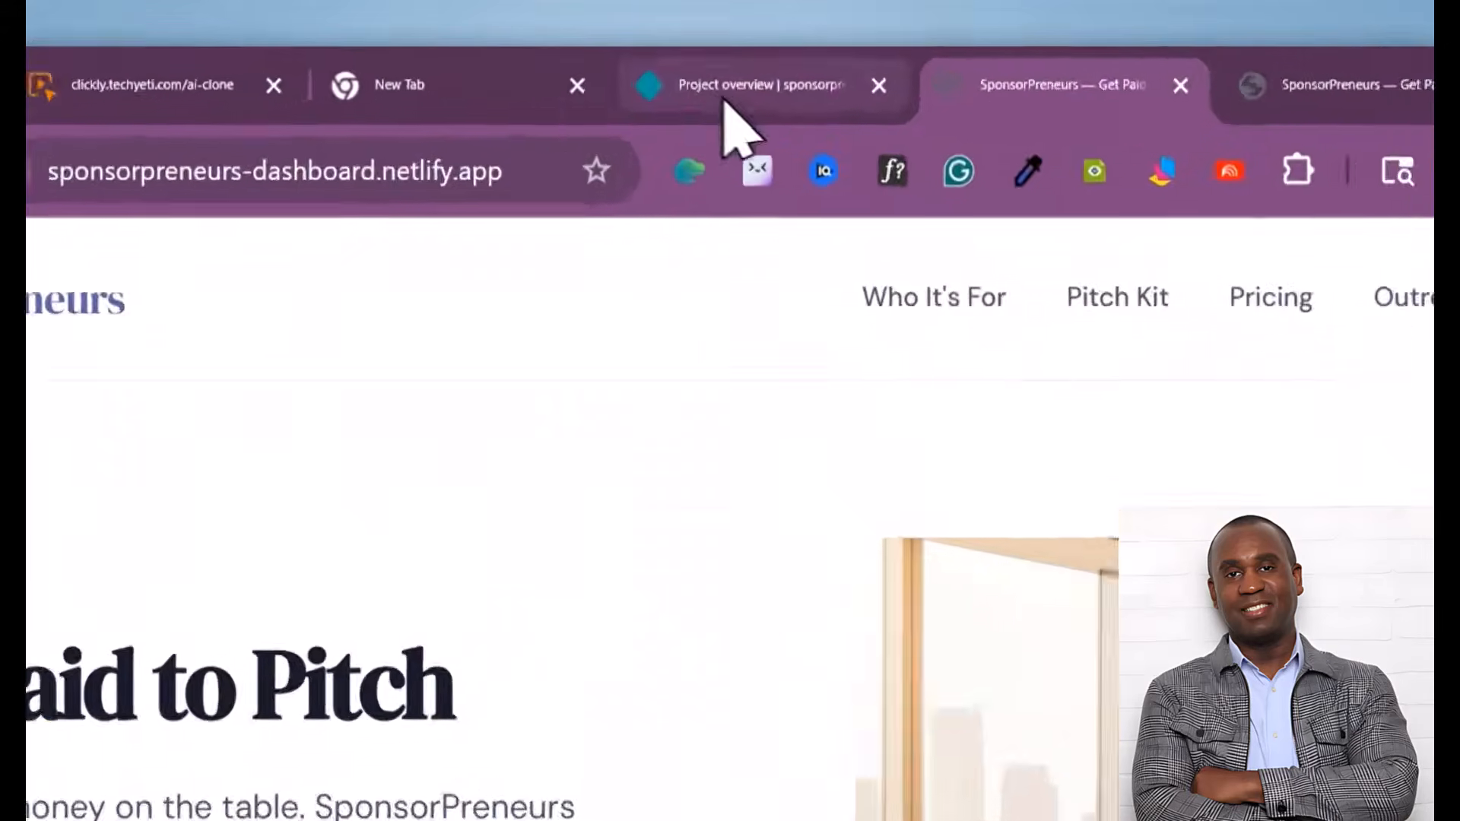
Step: Examine the Pricing and Outreach sections of the site copy still open at the frabjous-stardust-9c3fde.netlify.app address
{"action": "left_click", "coordinate": [698, 69]}
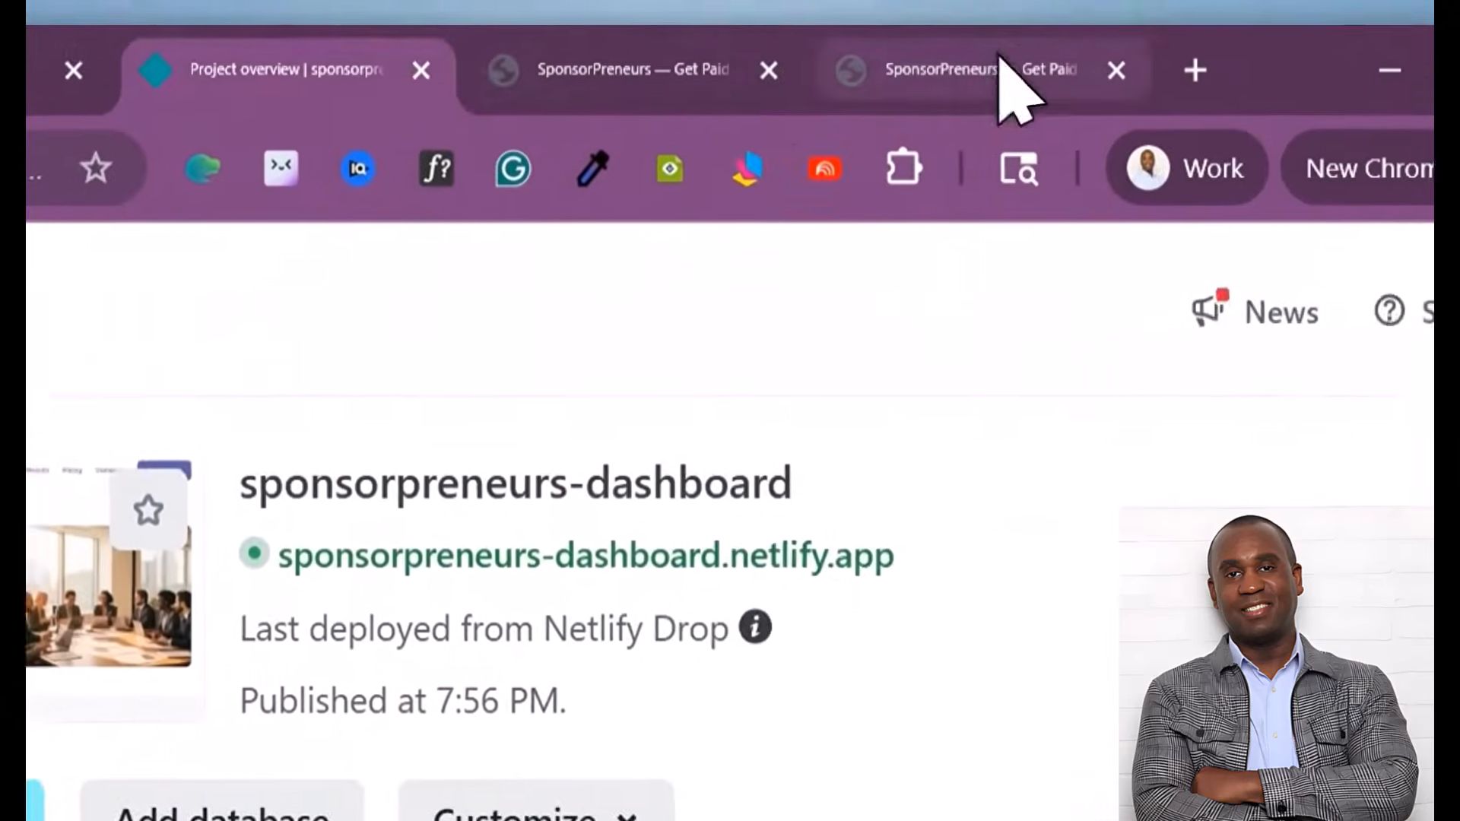
{"action": "left_click", "coordinate": [1011, 92]}
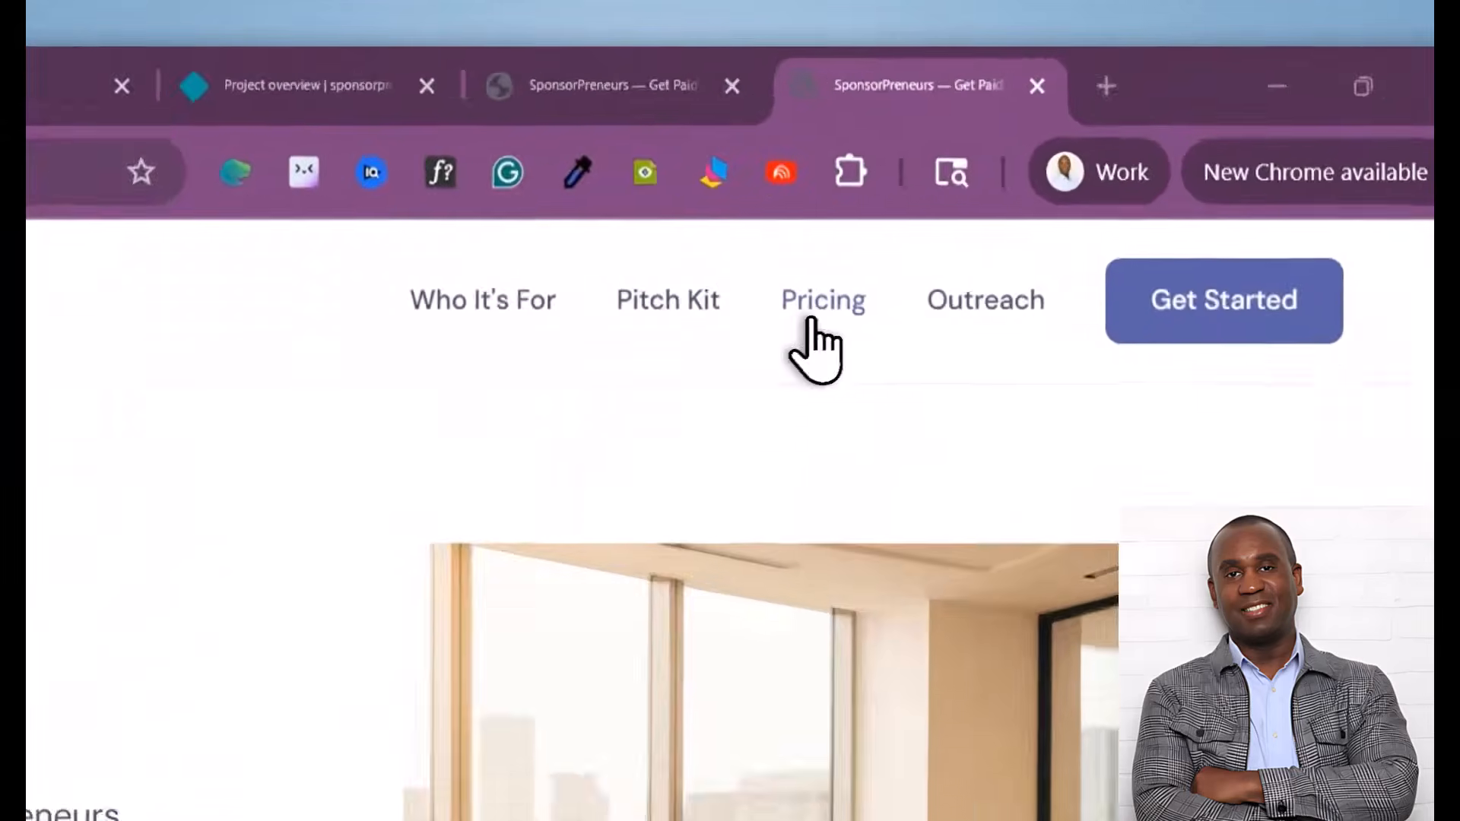
{"action": "left_click", "coordinate": [992, 195]}
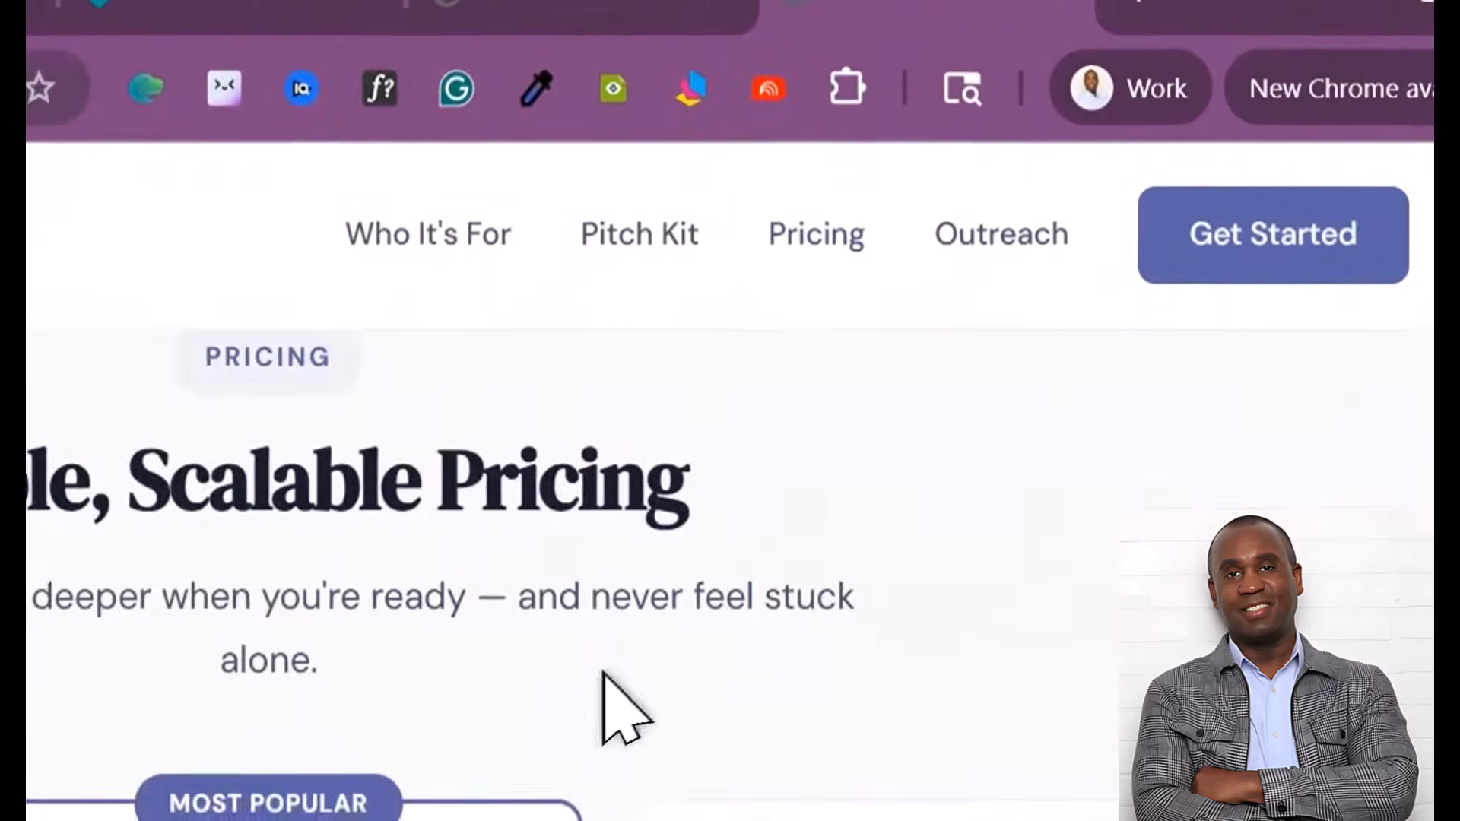
{"action": "scroll", "coordinate": [939, 514], "scroll_direction": "down", "scroll_amount": 10}
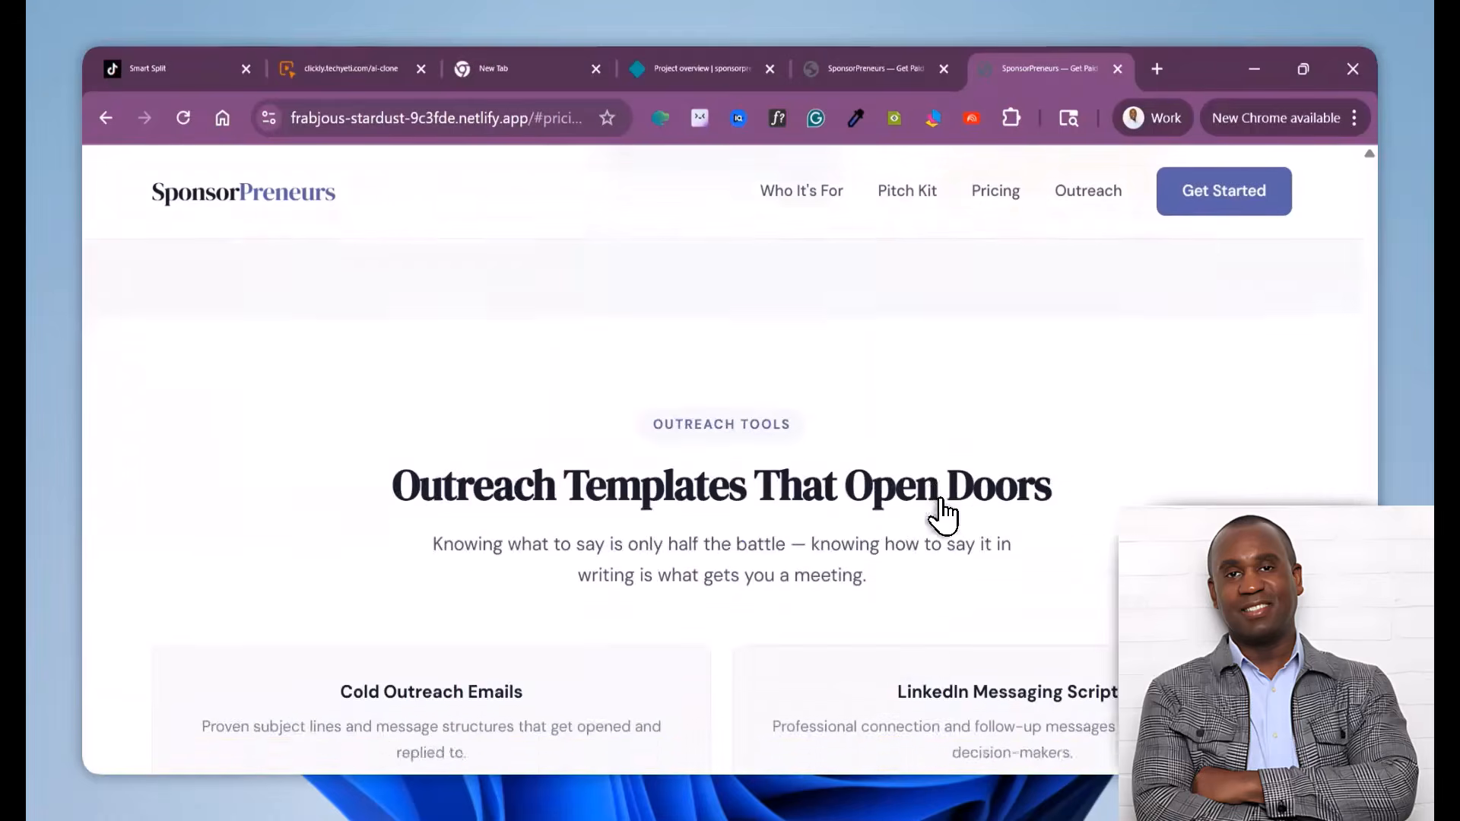
{"action": "scroll", "coordinate": [939, 515], "scroll_direction": "down", "scroll_amount": 4}
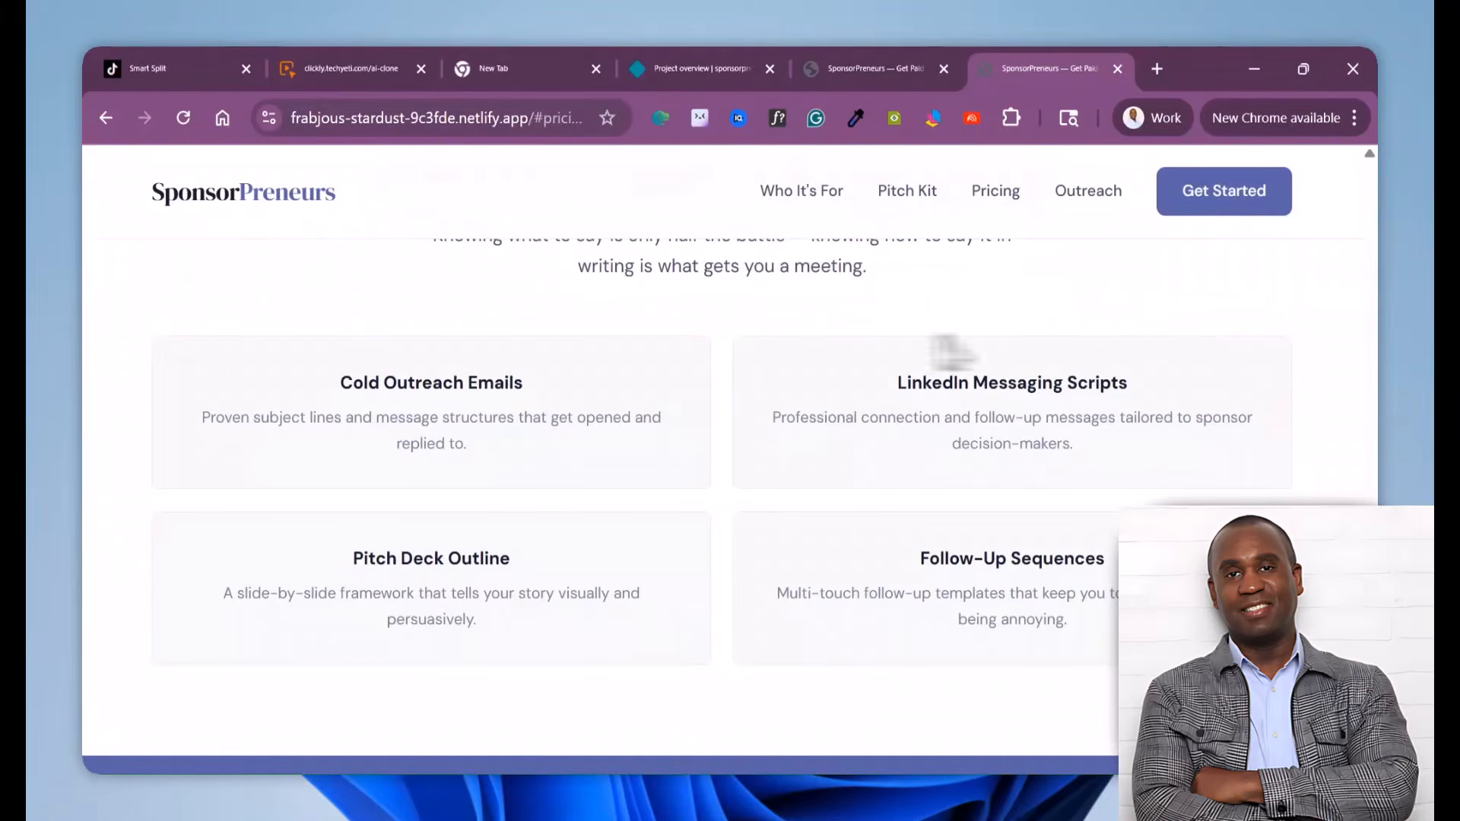
{"action": "scroll", "coordinate": [1028, 341], "scroll_direction": "up", "scroll_amount": 14}
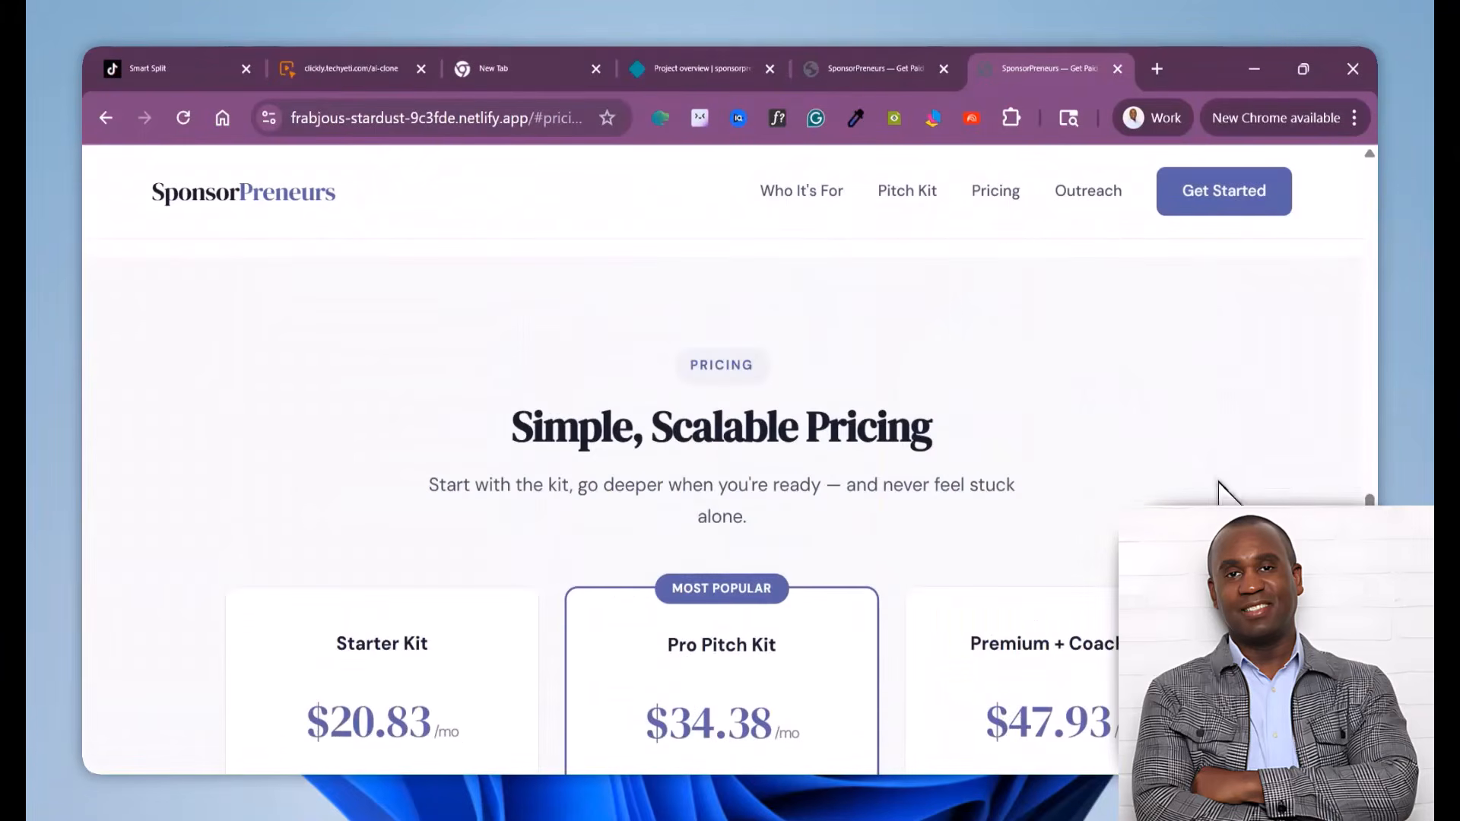
{"action": "scroll", "coordinate": [1212, 482], "scroll_direction": "up", "scroll_amount": 10}
{"action": "scroll", "coordinate": [1201, 468], "scroll_direction": "up", "scroll_amount": 12}
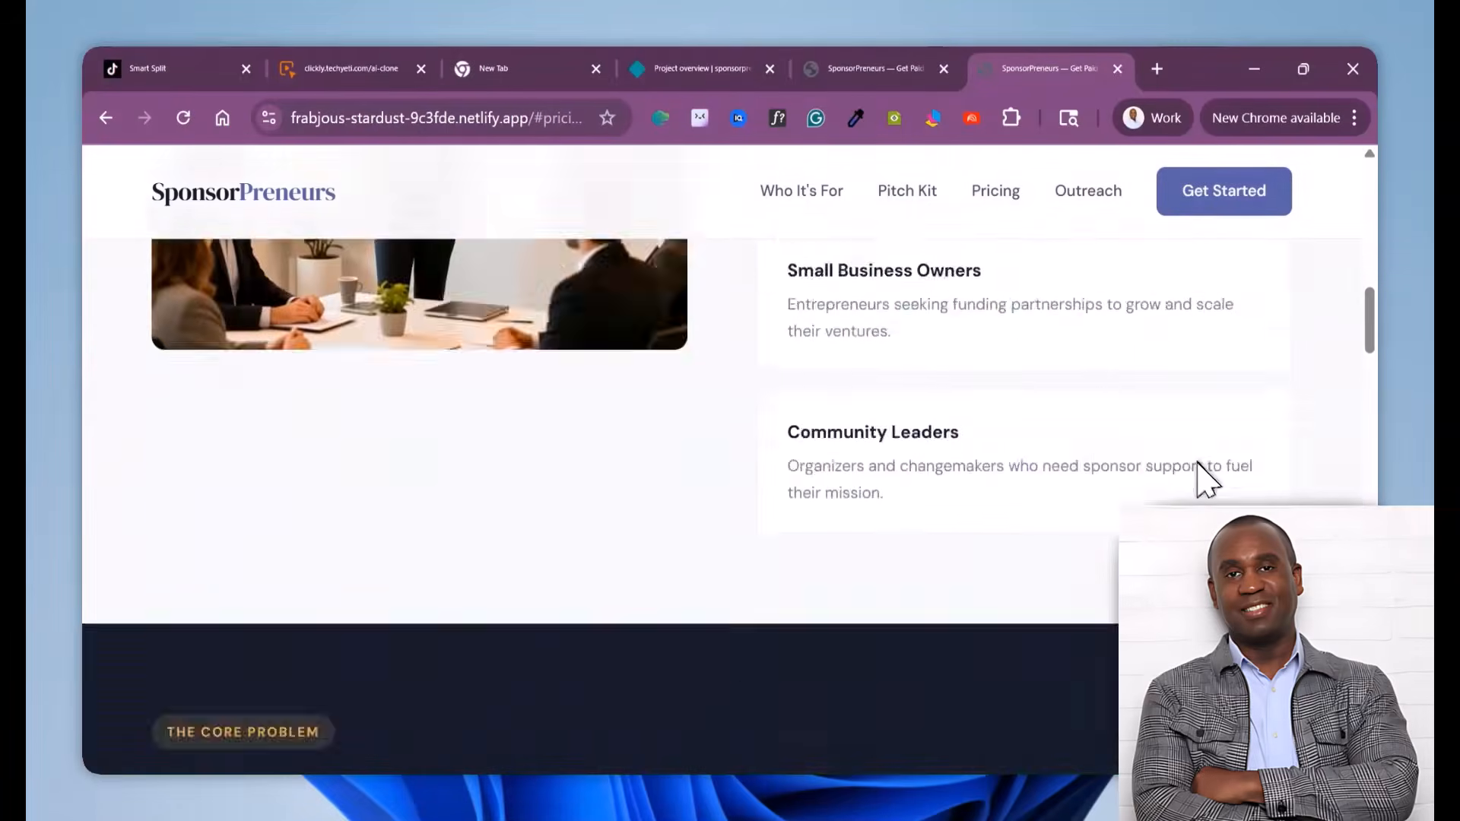
Step: Compare the site open at the renamed address with the copy open at the original address
{"action": "left_click", "coordinate": [842, 70]}
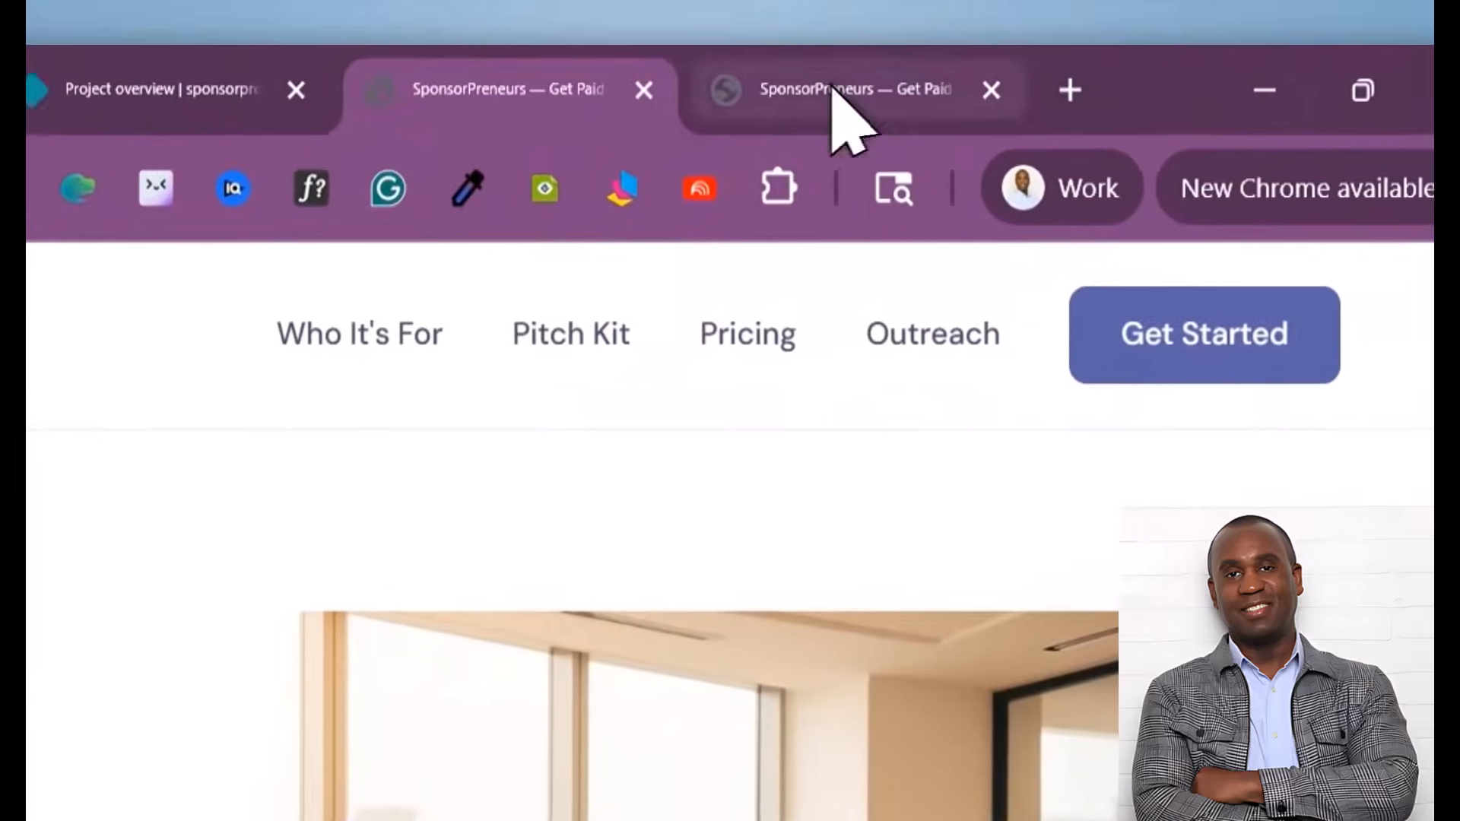
{"action": "left_click", "coordinate": [1126, 93]}
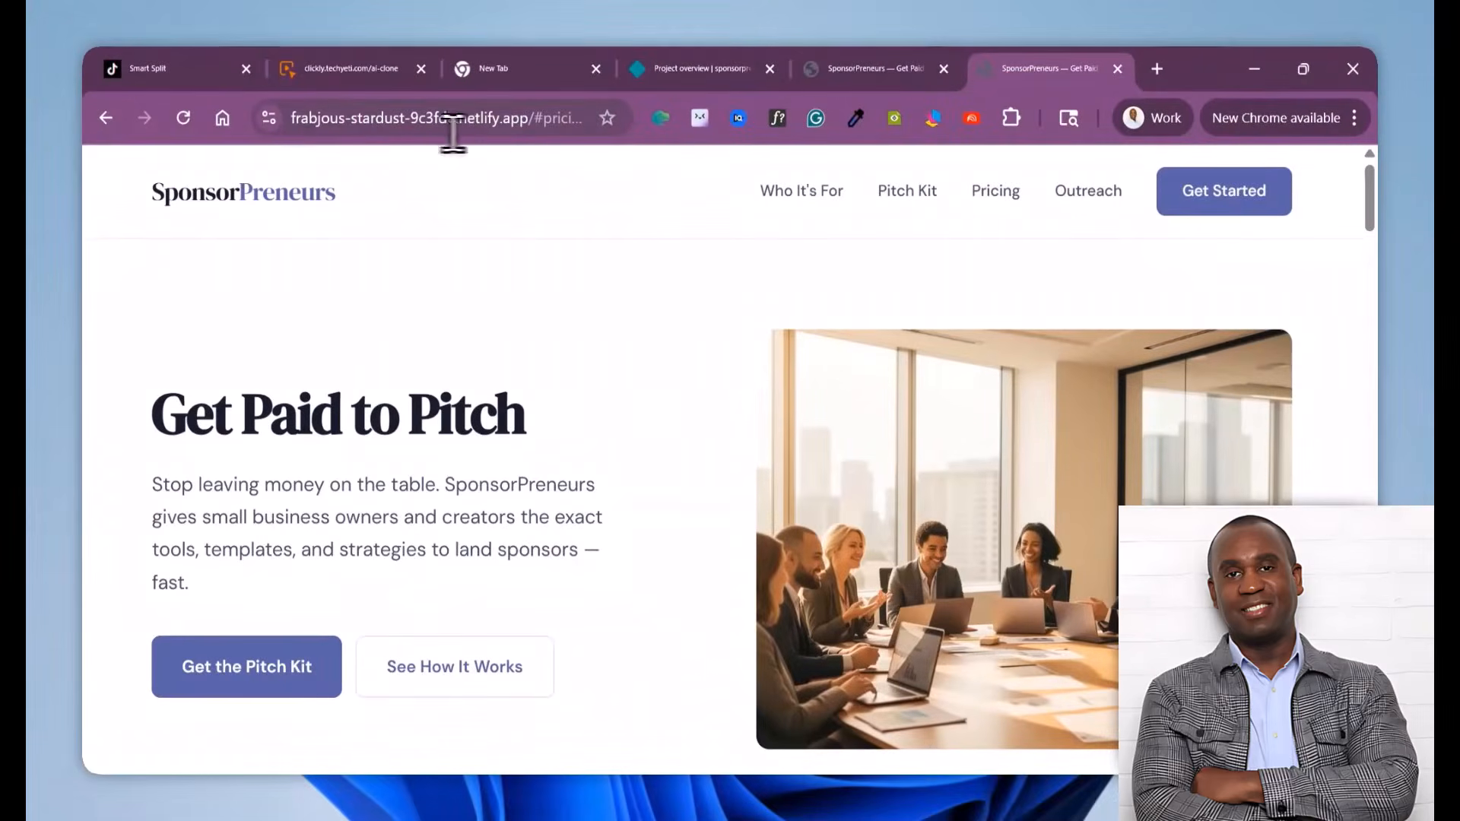
Step: Review the renamed live site down to its Who It's For section and check it against the Netlify project overview
{"action": "left_click", "coordinate": [894, 67]}
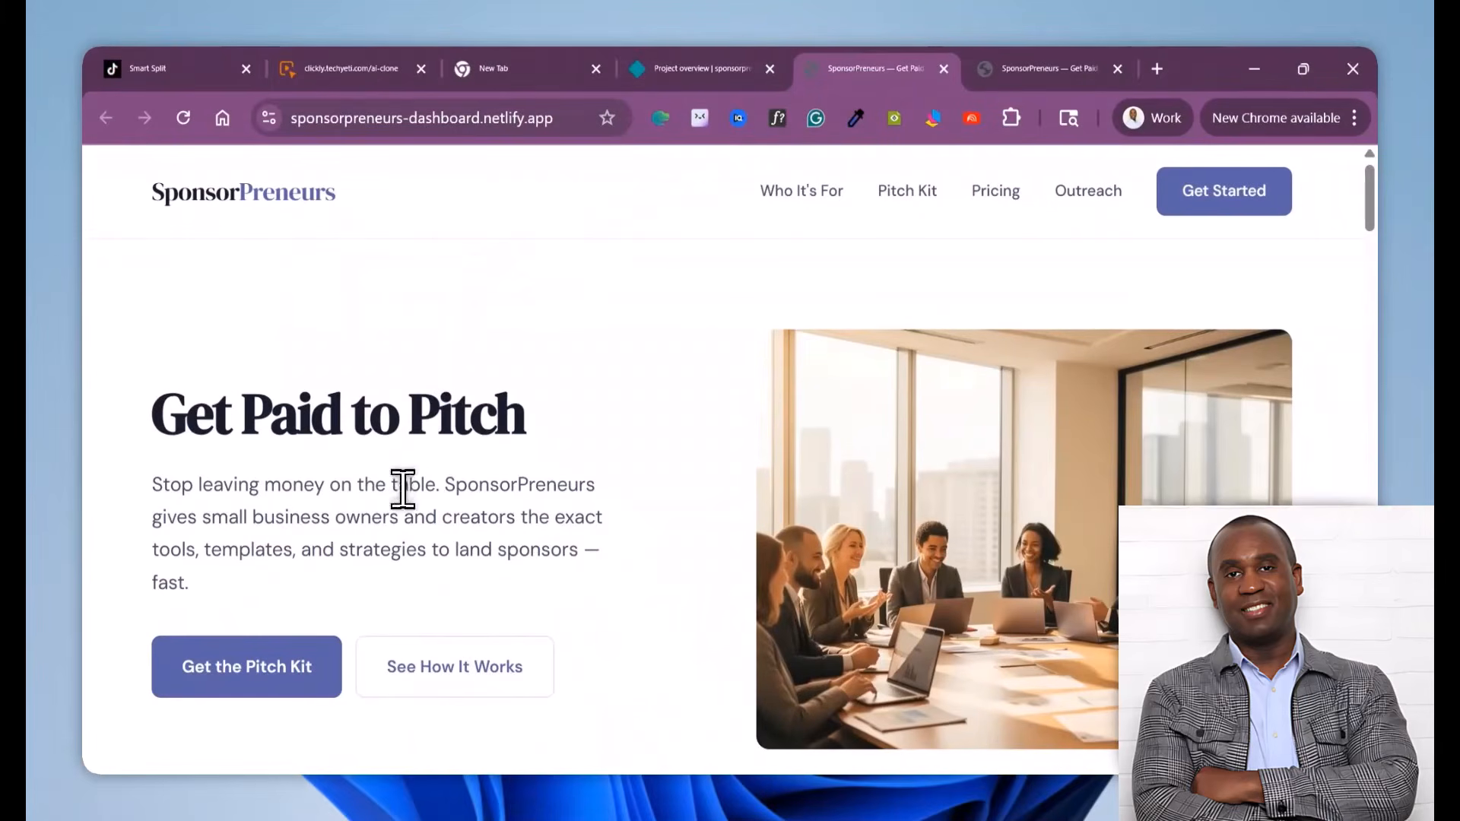
{"action": "scroll", "coordinate": [408, 495], "scroll_direction": "down", "scroll_amount": 3}
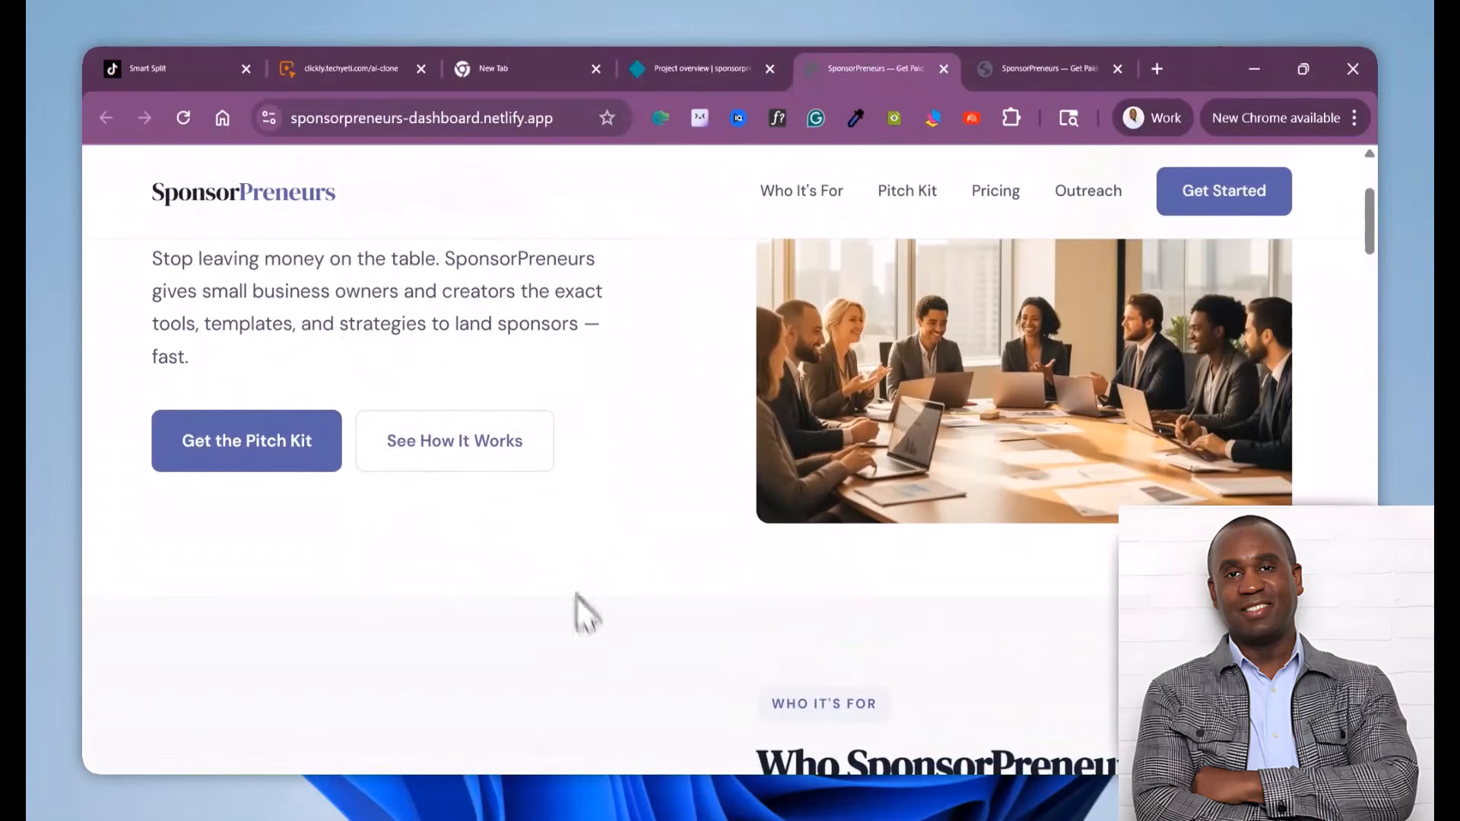
{"action": "scroll", "coordinate": [554, 601], "scroll_direction": "down", "scroll_amount": 7}
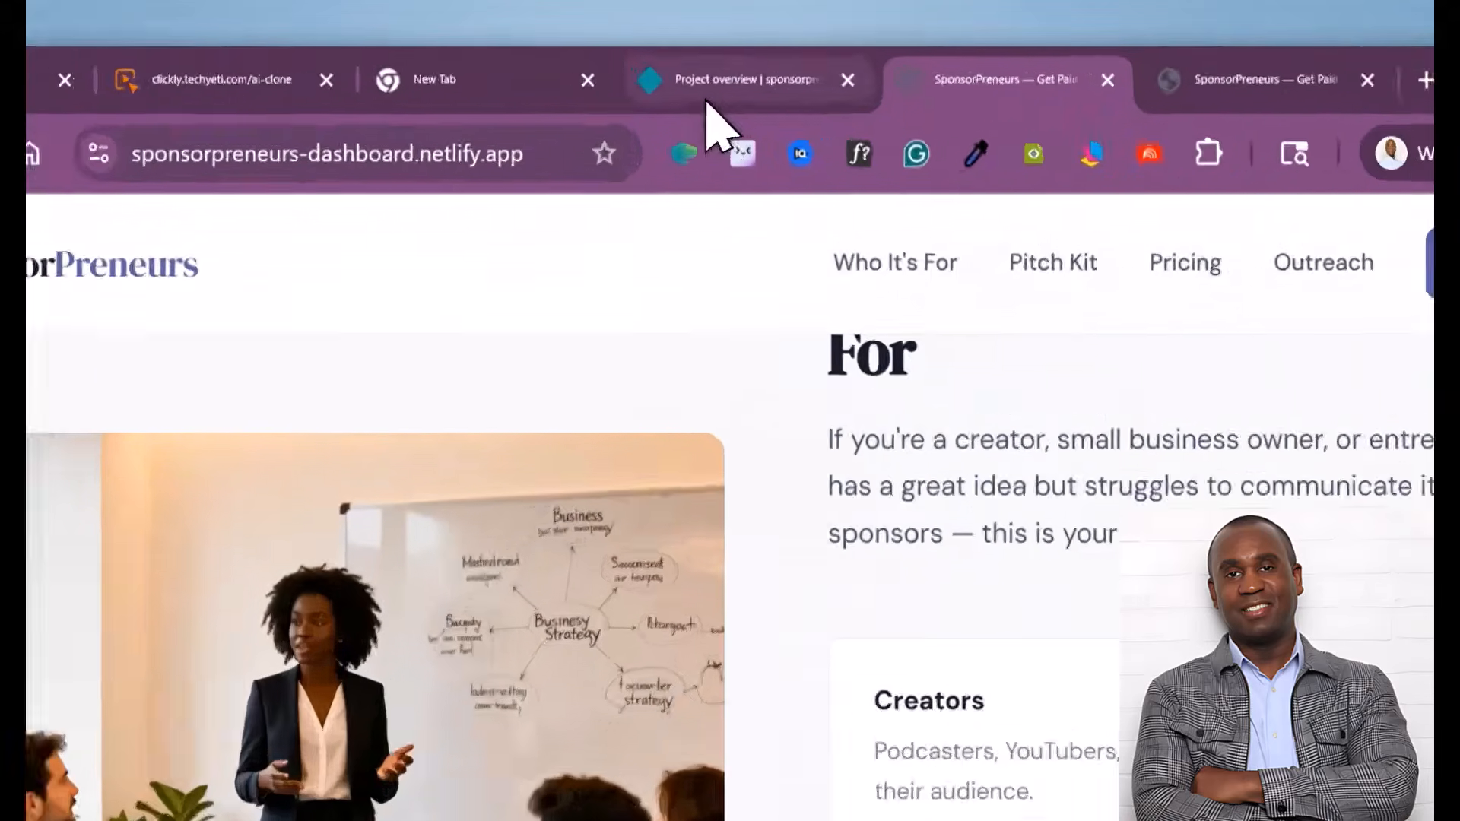
{"action": "left_click", "coordinate": [706, 72]}
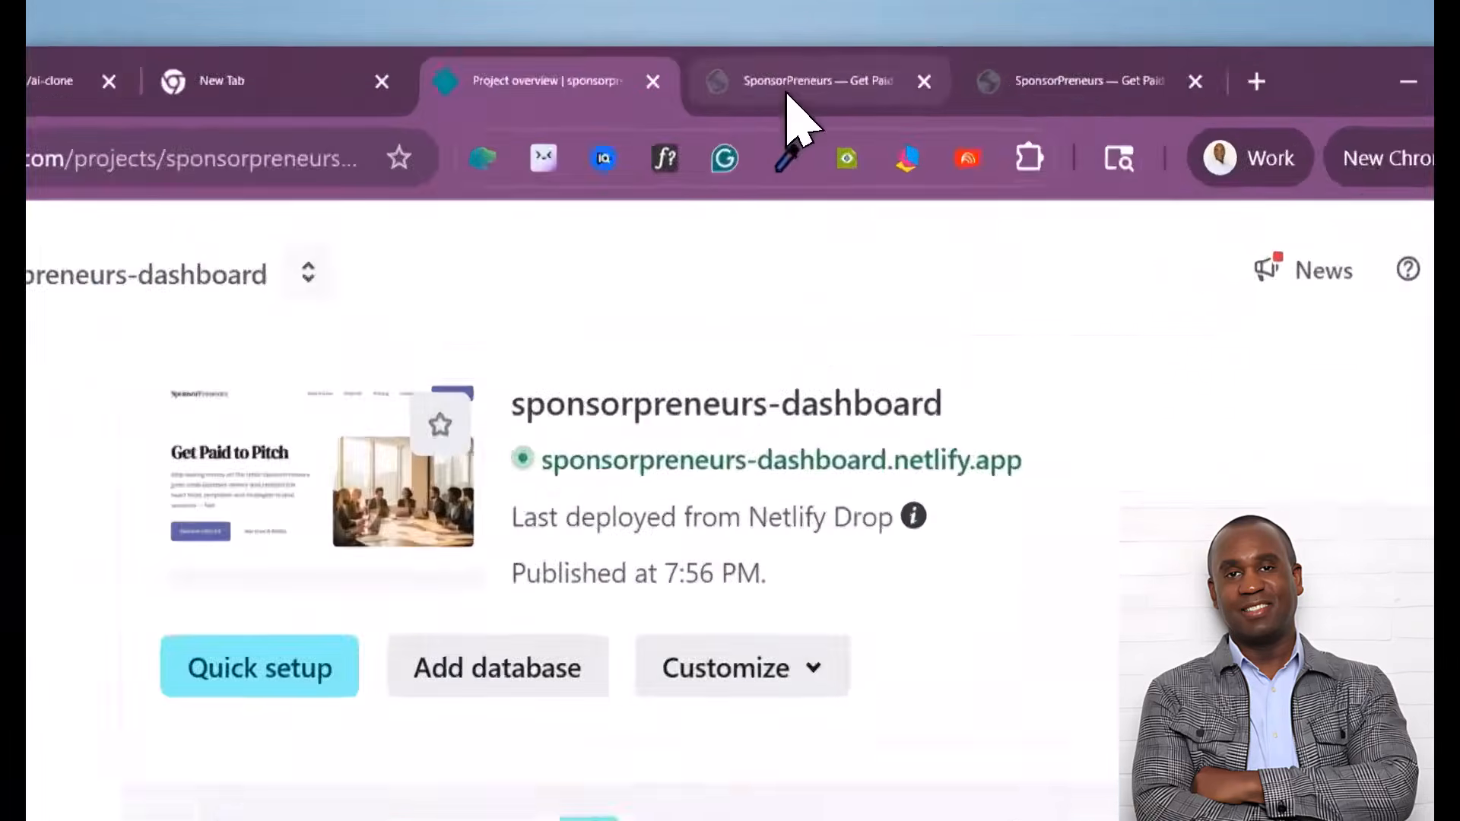
{"action": "left_click", "coordinate": [859, 72]}
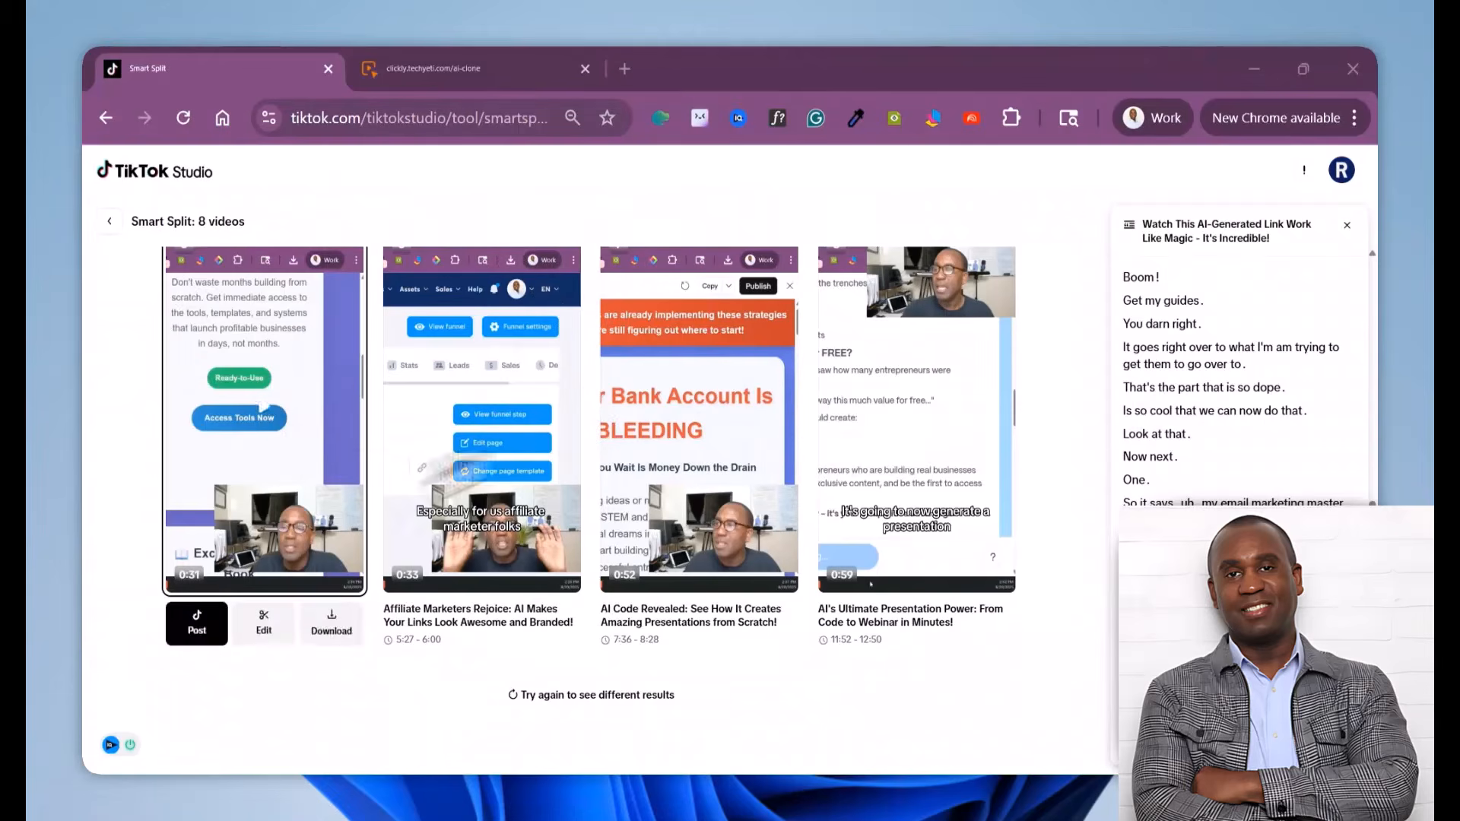
Step: Look over the Smart Split video clips in TikTok Studio, back up to the first clips
{"action": "scroll", "coordinate": [525, 349], "scroll_direction": "up", "scroll_amount": 1}
{"action": "scroll", "coordinate": [525, 348], "scroll_direction": "up", "scroll_amount": 6}
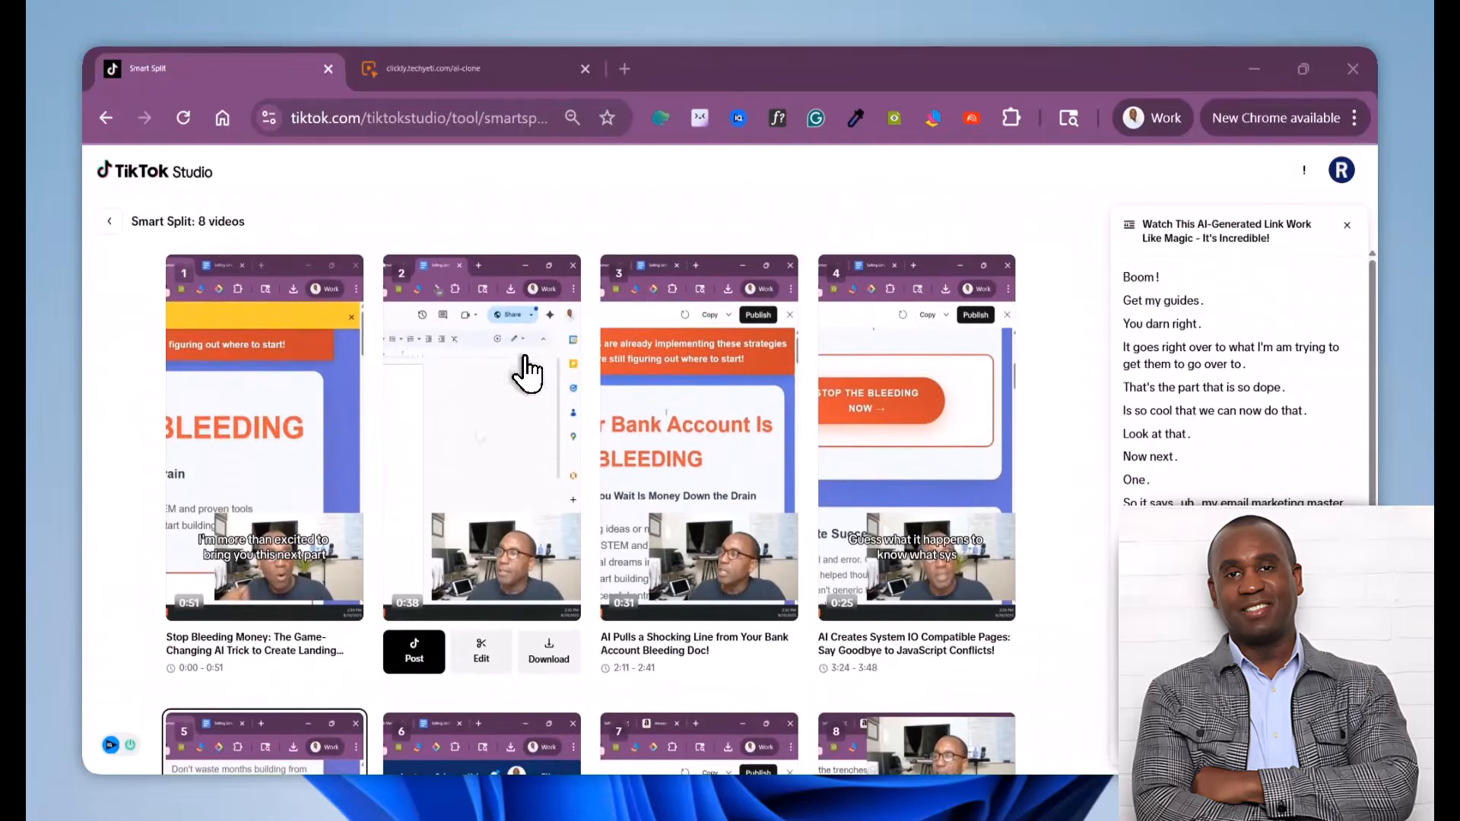